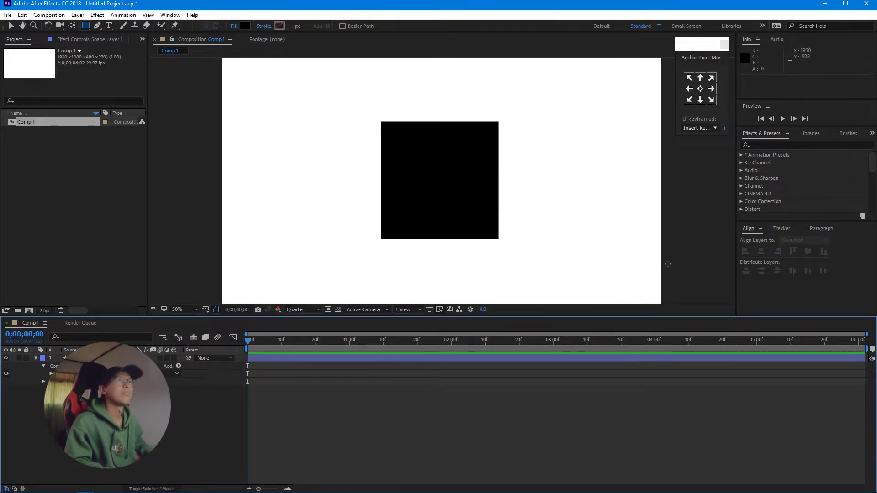
- Preview the Default, Small Screen and Libraries workspaces and the list of additional workspaces, returning to the Standard workspace
left_click(601, 27)
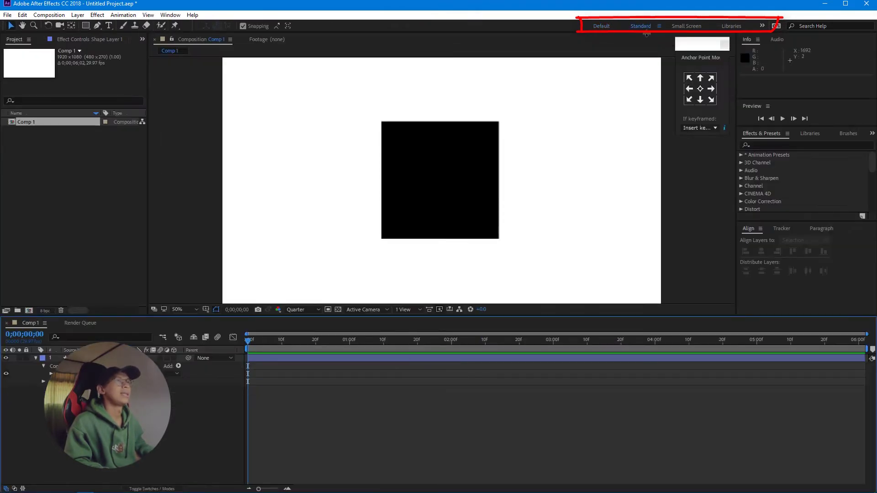
left_click(682, 28)
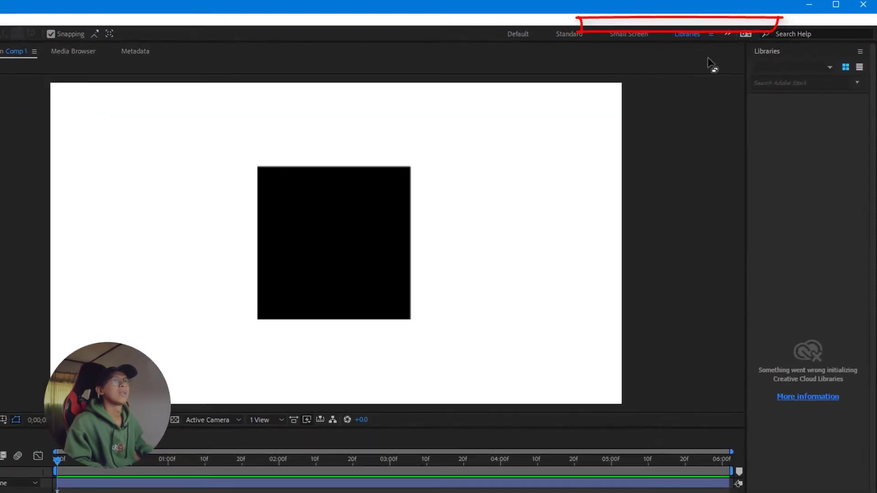
left_click(759, 26)
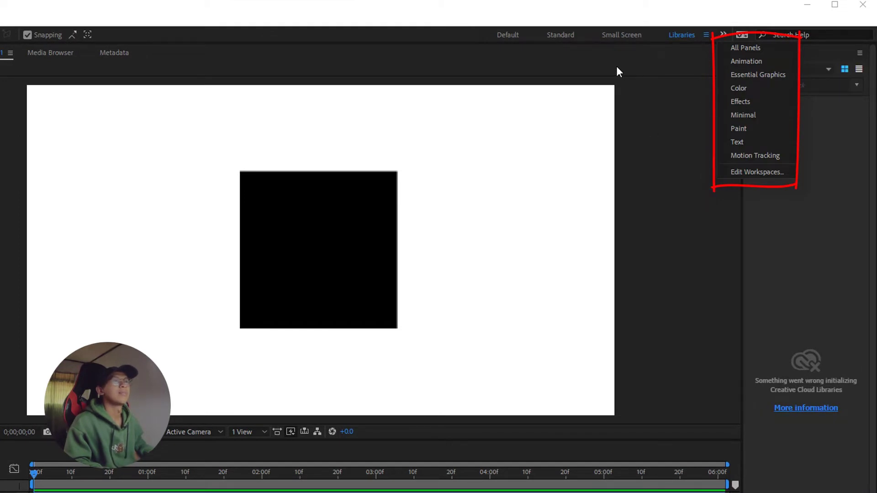
left_click(569, 35)
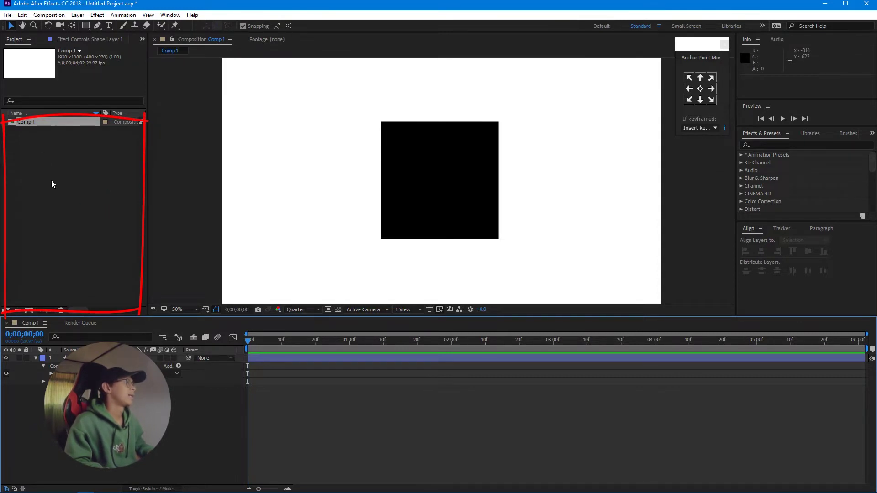
- Import Jalan Raya Cidahu 2.m4a, Capture.JPG and C0004.MP4 into the project
double_click(64, 194)
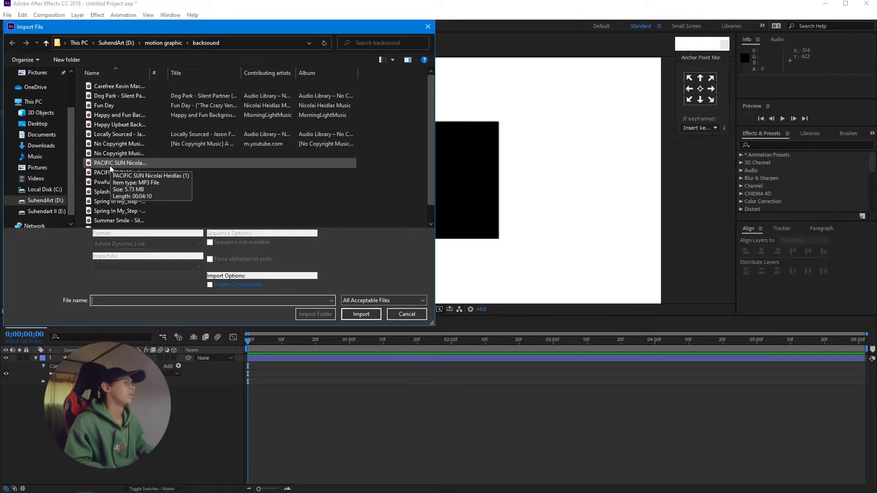
key("Escape")
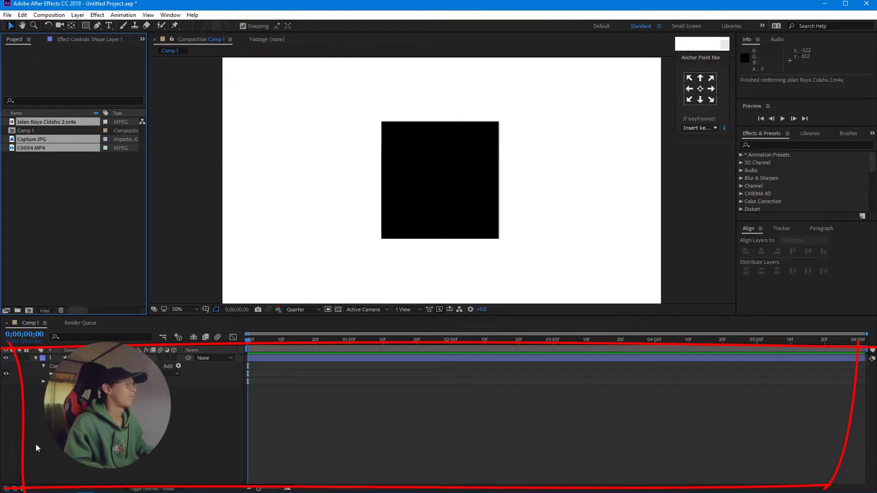
- Add Capture.JPG and C0004.MP4 as layers beneath the square in Comp 1, and undo the addition
left_click(97, 243)
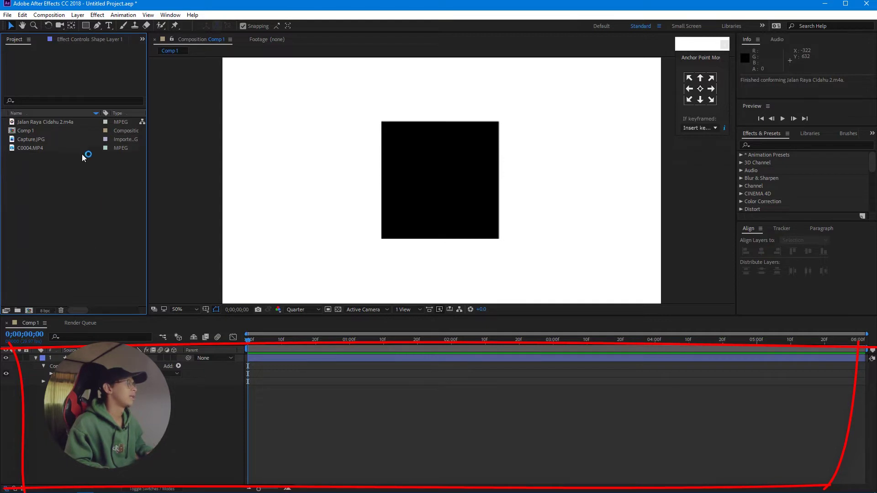
left_click_drag(55, 170, 32, 127)
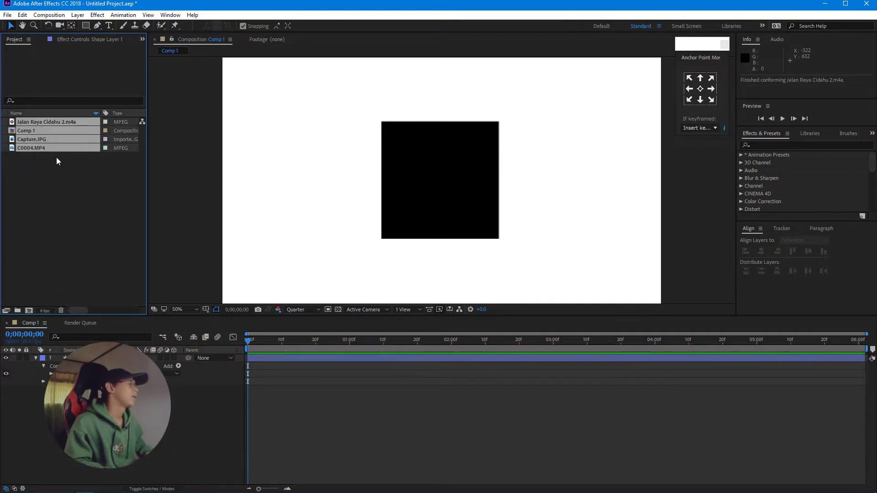
key("ctrl+slash")
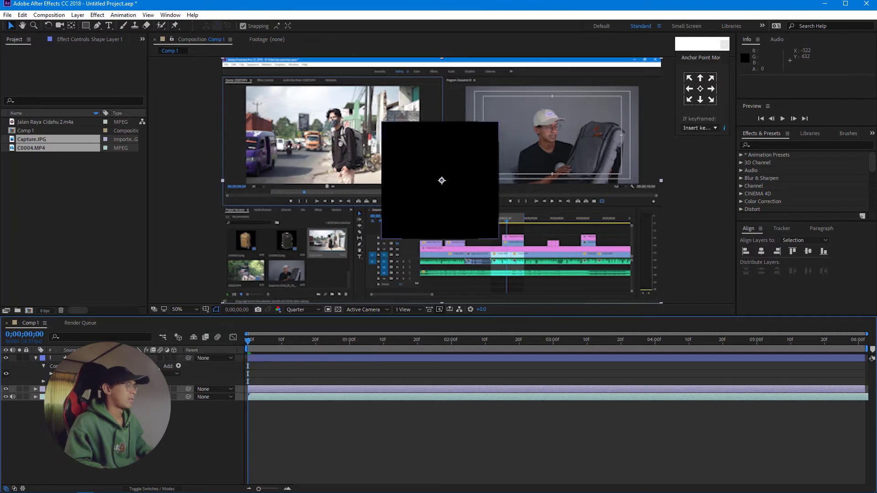
key("ctrl+z")
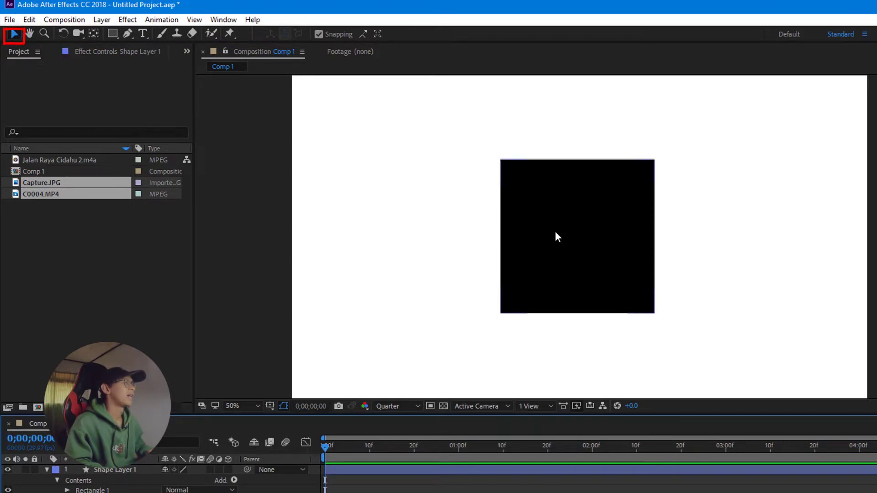
- Move the black square slightly within the composition using the Selection tool, undoing the last move
mouse_move(557, 247)
left_mouse_down()
mouse_move(521, 301)
mouse_move(530, 251)
mouse_move(556, 253)
left_mouse_up()
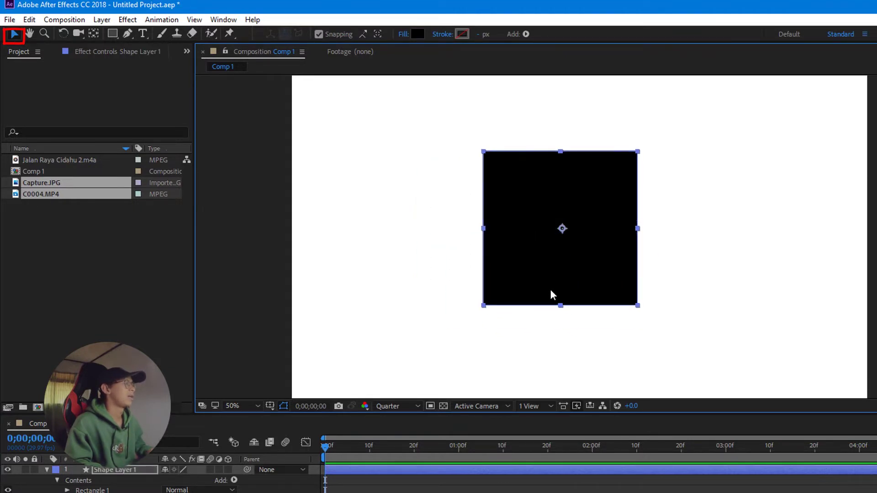
left_click(583, 277)
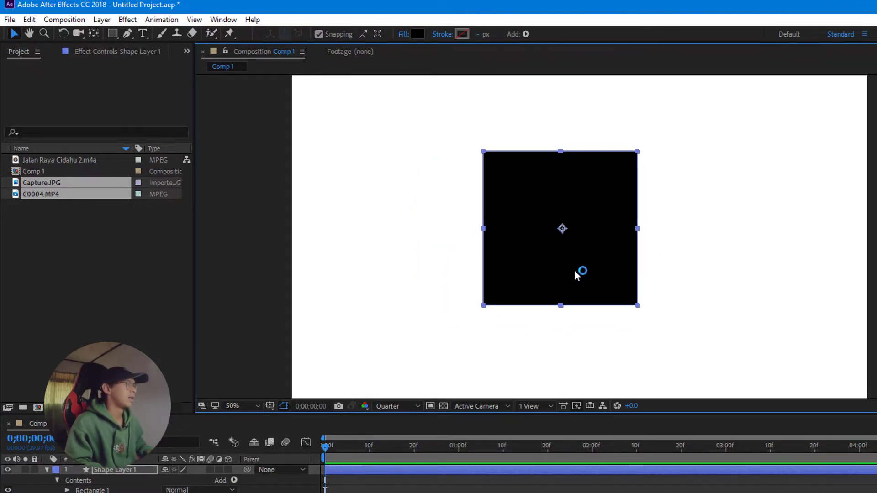
left_click_drag(558, 269, 574, 284)
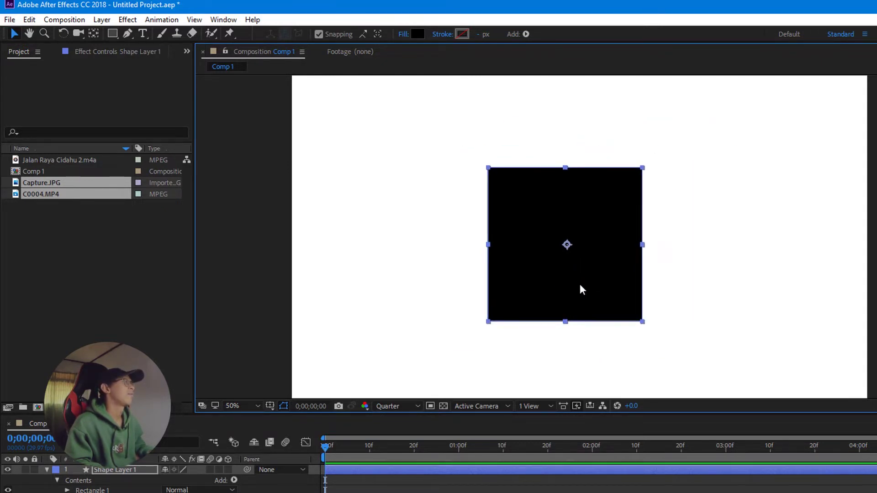
left_click_drag(570, 278, 607, 282)
key("ctrl+z")
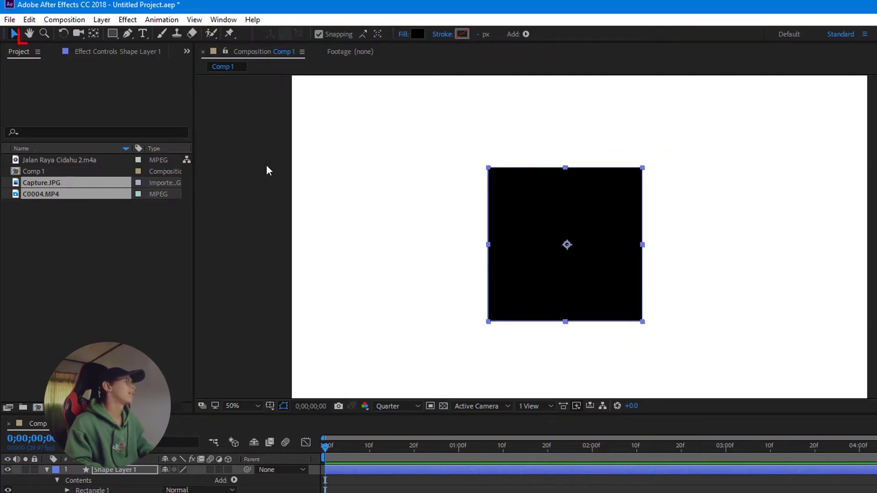
- Examine the square up close by panning the composition view with the Hand tool at 200% and 100% magnification
left_click(30, 34)
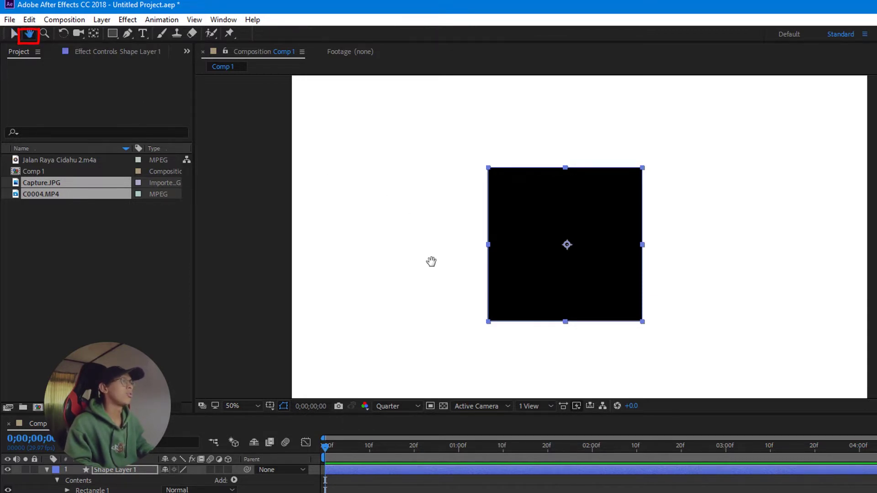
left_click_drag(419, 151, 388, 194)
scroll(414, 209, "up", 4)
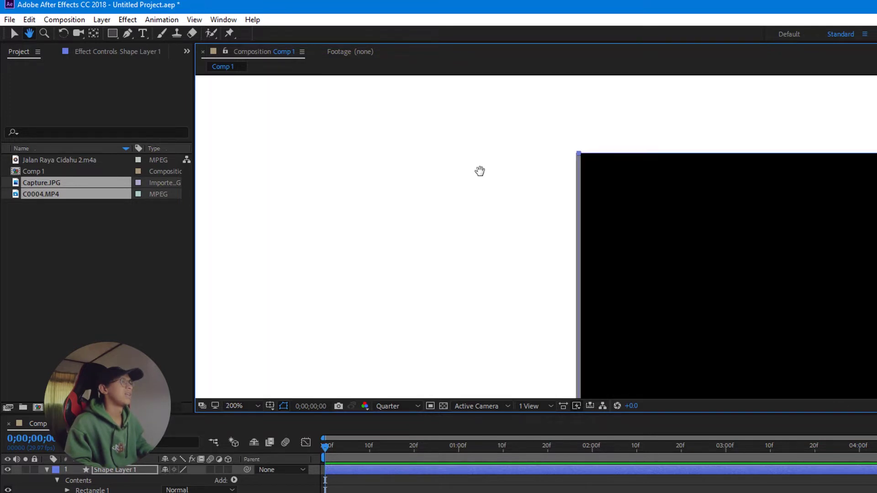
left_click_drag(621, 257, 297, 251)
left_click_drag(793, 239, 484, 311)
left_click_drag(731, 190, 809, 216)
left_click_drag(778, 299, 777, 138)
left_click_drag(670, 288, 709, 208)
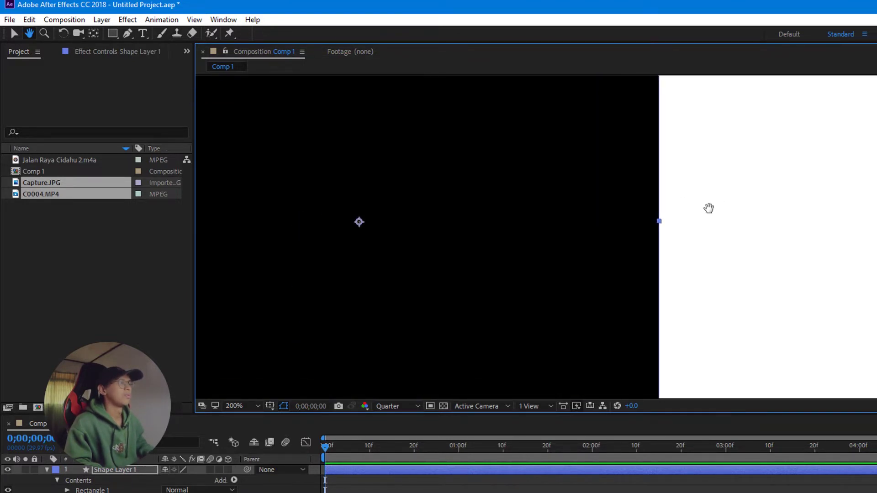
key("shift+slash")
key("slash")
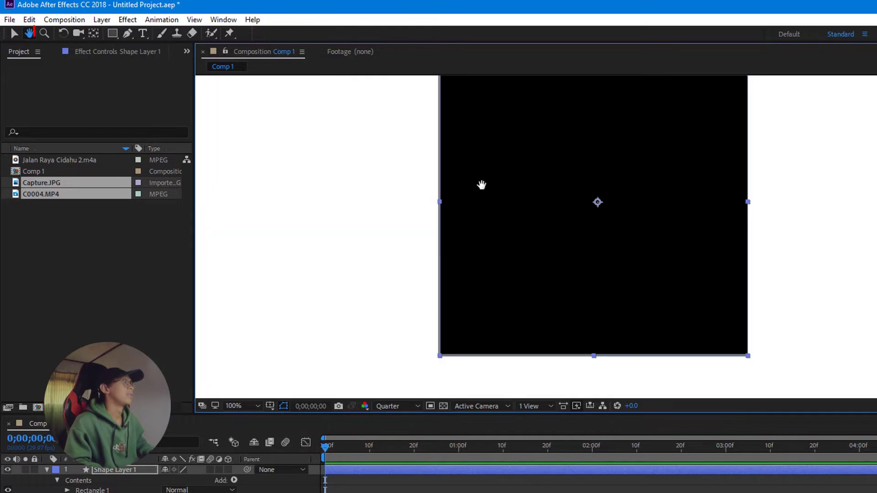
- Zoom the composition view in and out around the square with the Zoom tool, ending at 50% magnification
left_click(45, 33)
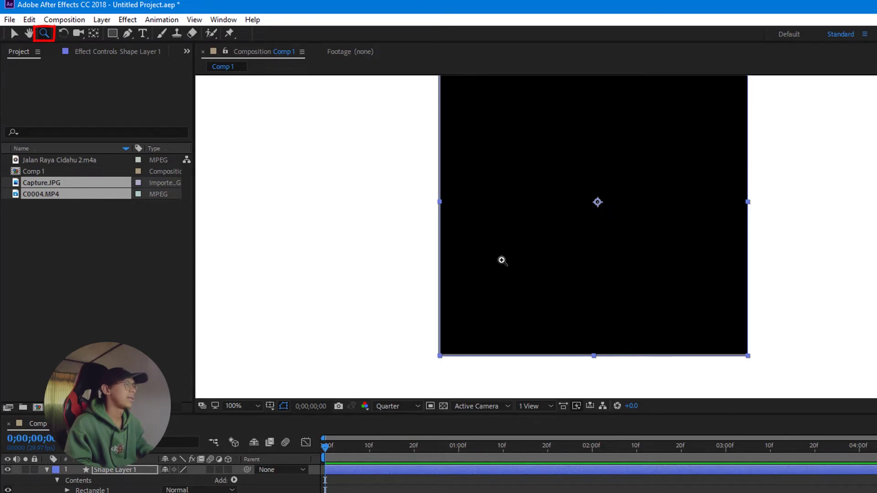
left_click(502, 259, "alt")
left_click(501, 254, "alt")
left_click(502, 253)
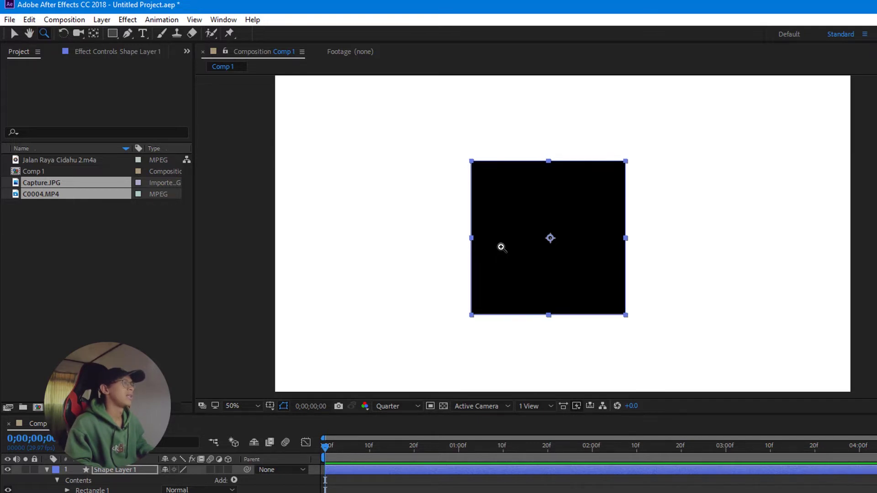
left_click(501, 247)
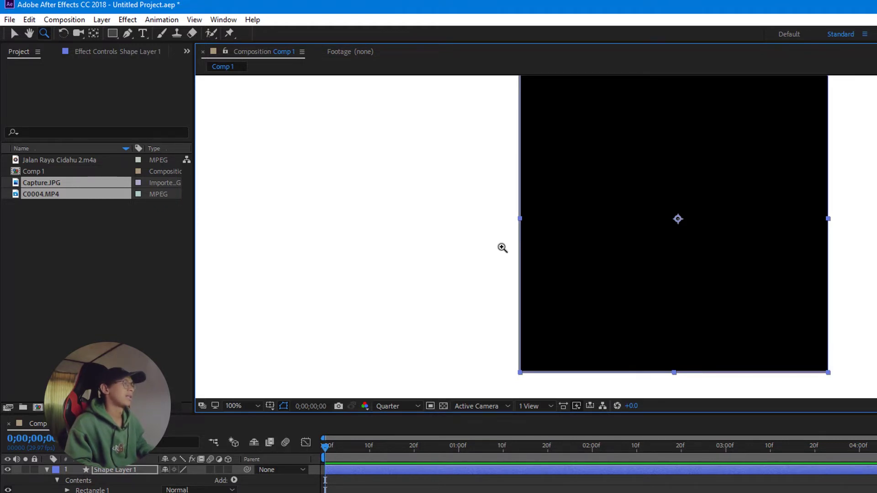
left_click(502, 248, "alt")
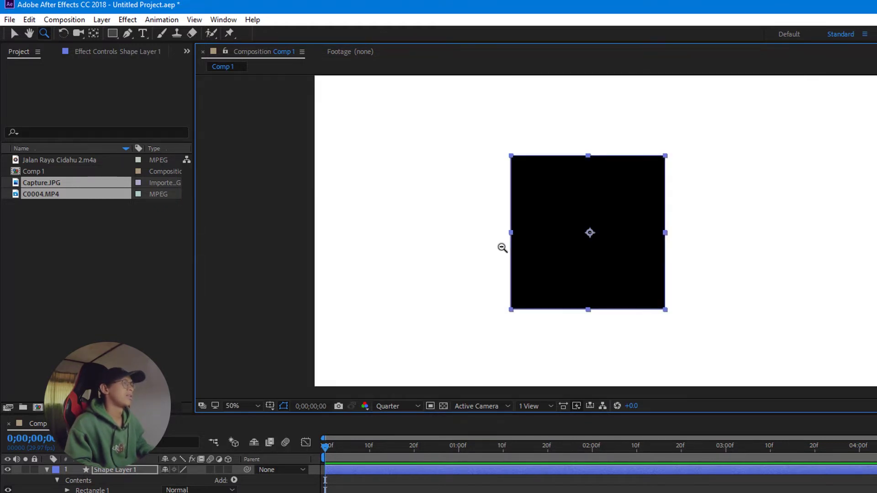
left_click(502, 247, "alt")
left_click(679, 229)
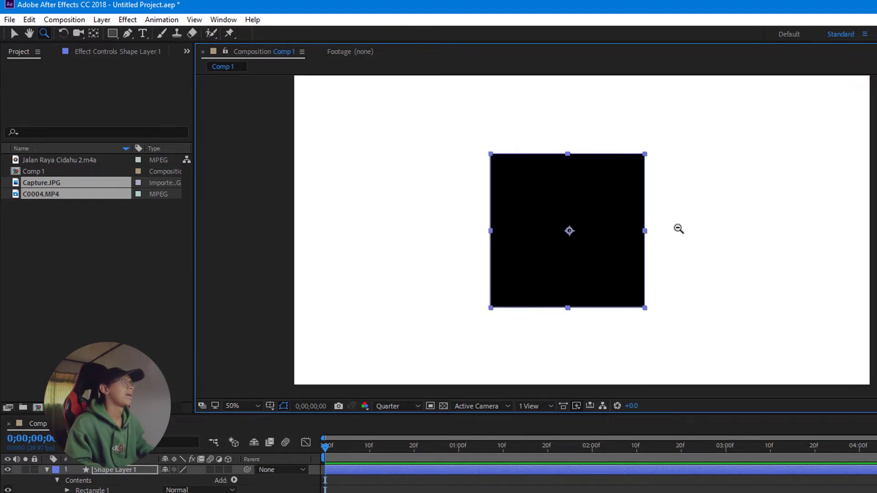
- Rotate the black square in both directions with the Rotation tool and undo the rotation
left_click(67, 35)
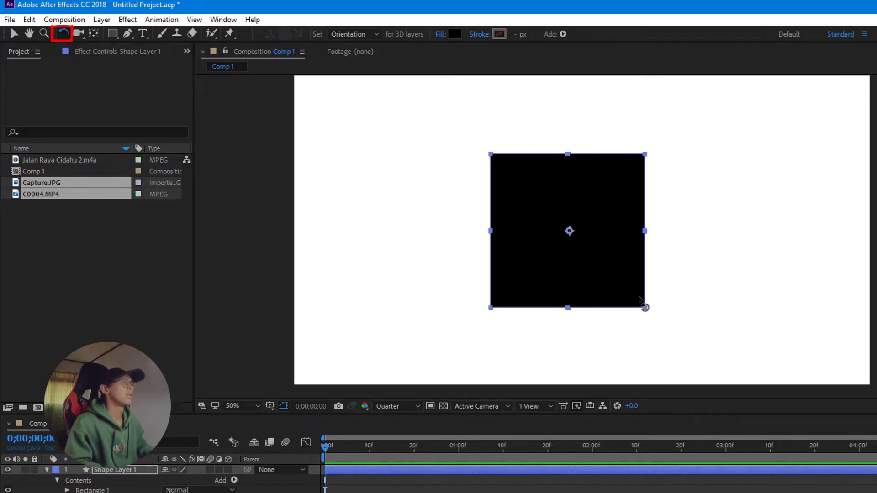
left_click_drag(622, 282, 663, 267)
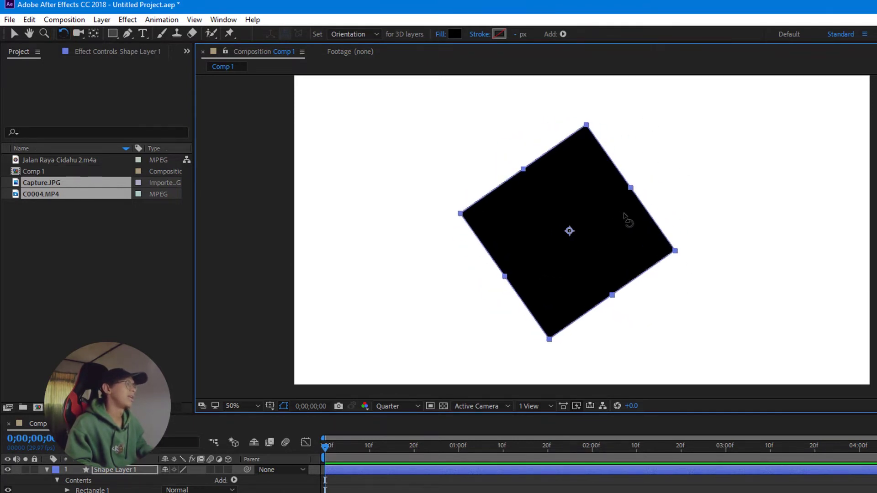
left_click_drag(651, 266, 614, 293)
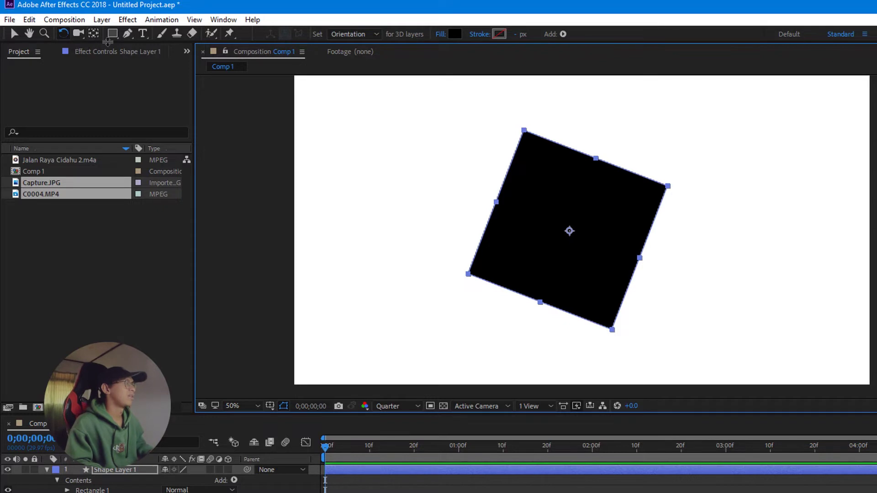
key("ctrl+z")
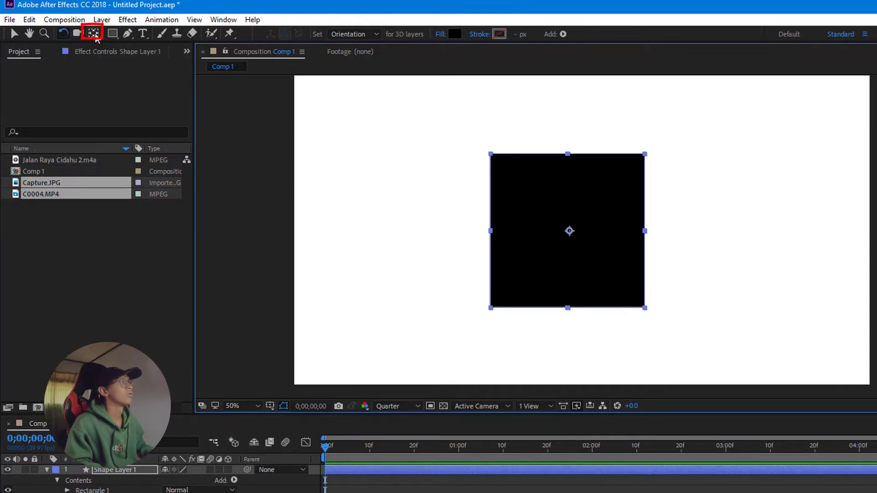
- Move the square's anchor point around with the Pan Behind tool and re-centre it in the layer content
left_click(94, 34)
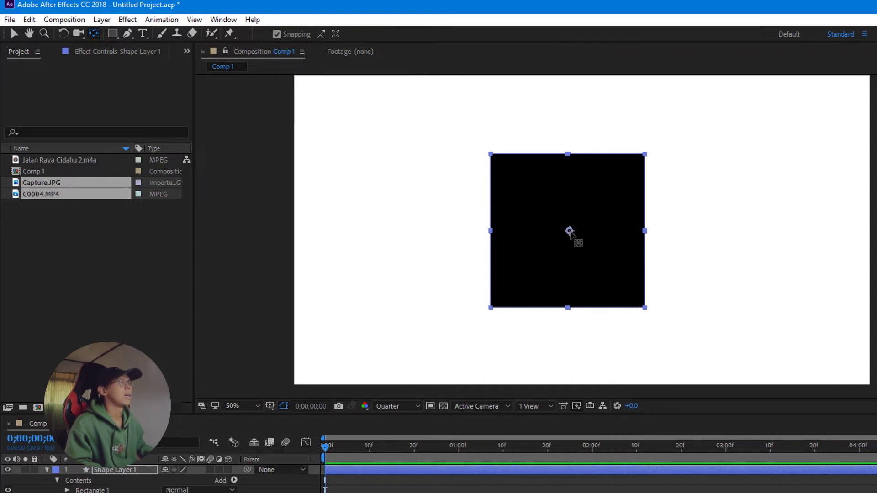
mouse_move(570, 231)
left_mouse_down()
mouse_move(491, 231)
mouse_move(563, 231)
left_mouse_up()
left_click_drag(662, 241, 569, 157)
key("ctrl+alt+Home")
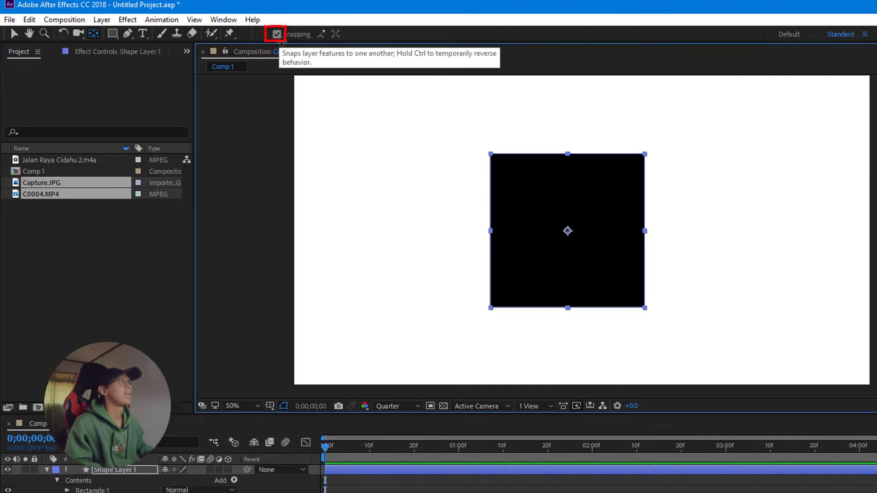
- Try moving the square's anchor point with Snapping off and with Snapping on, ending snapped at the square's centre
left_click(277, 34)
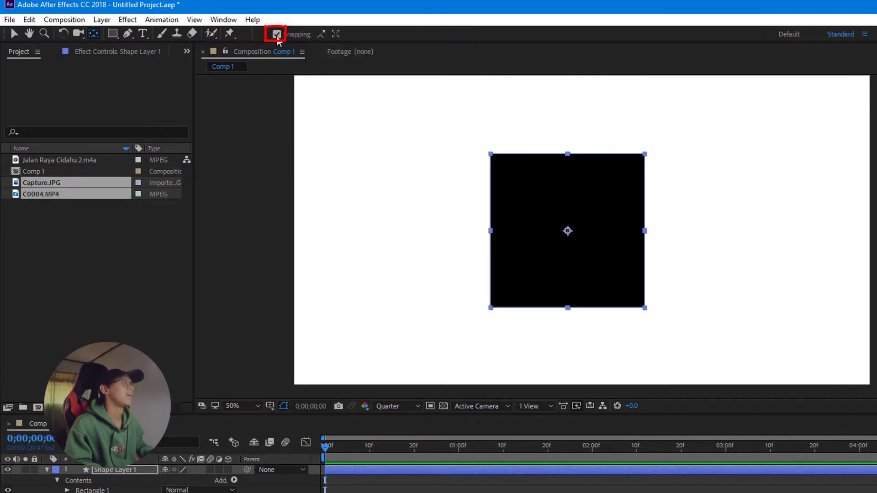
mouse_move(567, 231)
left_mouse_down()
mouse_move(623, 179)
mouse_move(566, 219)
left_mouse_up()
left_click(279, 35)
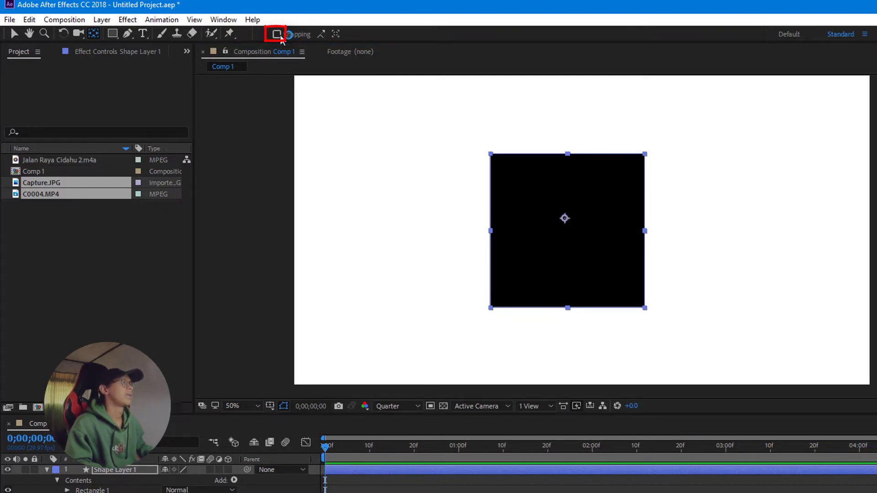
left_click_drag(566, 220, 644, 231)
left_click_drag(645, 273, 567, 231)
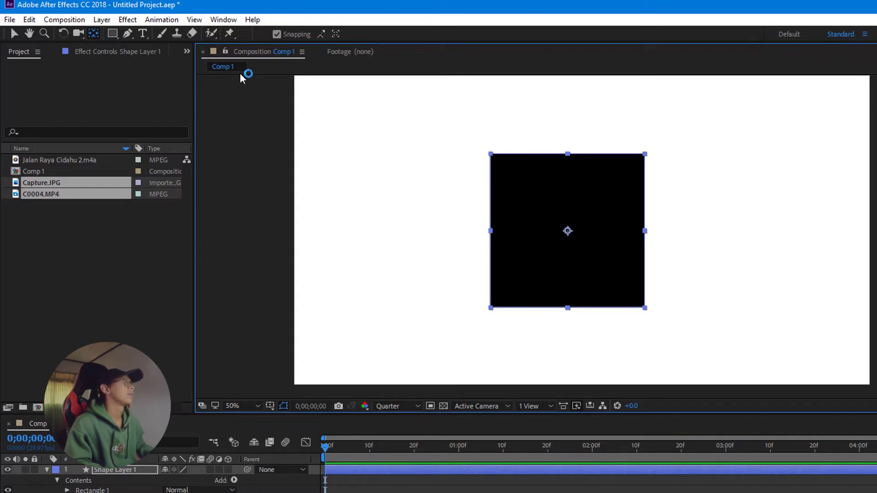
- With no layer selected, draw a wavy four-point curved shape across the upper part of the composition with the Pen tool
left_click(128, 34)
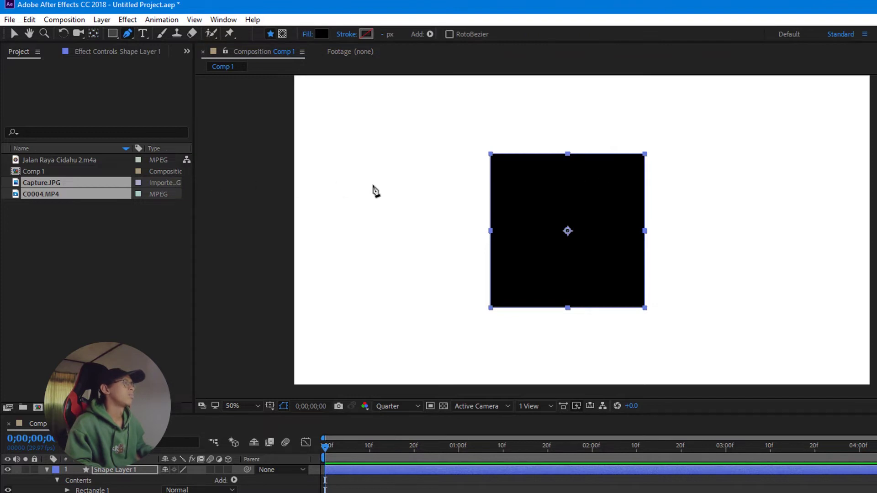
key("F2")
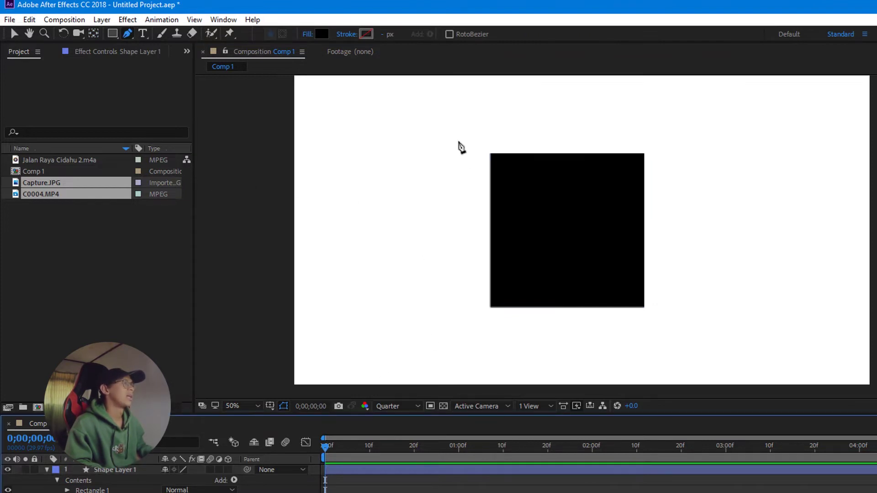
left_click(360, 142)
left_click_drag(429, 134, 463, 156)
left_click_drag(577, 128, 625, 97)
left_click_drag(814, 161, 871, 245)
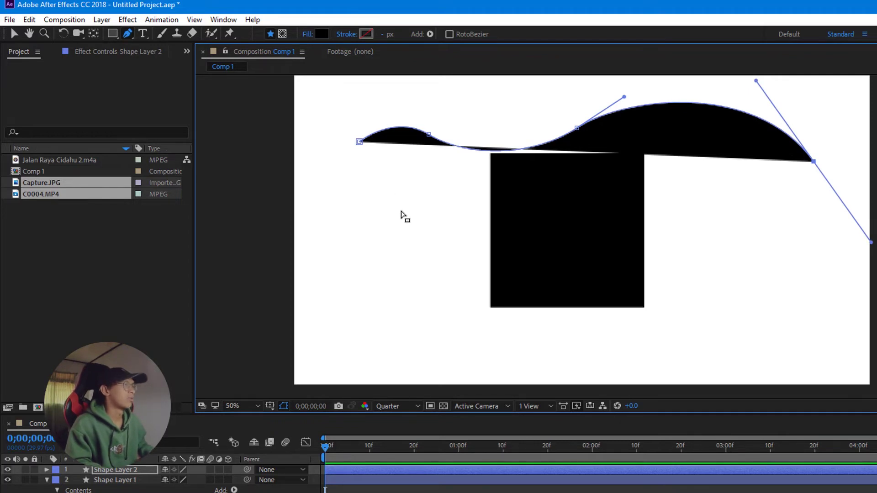
- Undo the wavy shape drawn with the Pen tool across the upper part of the composition
key("ctrl+z")
key("ctrl+z")
key("ctrl+z")
key("ctrl+z")
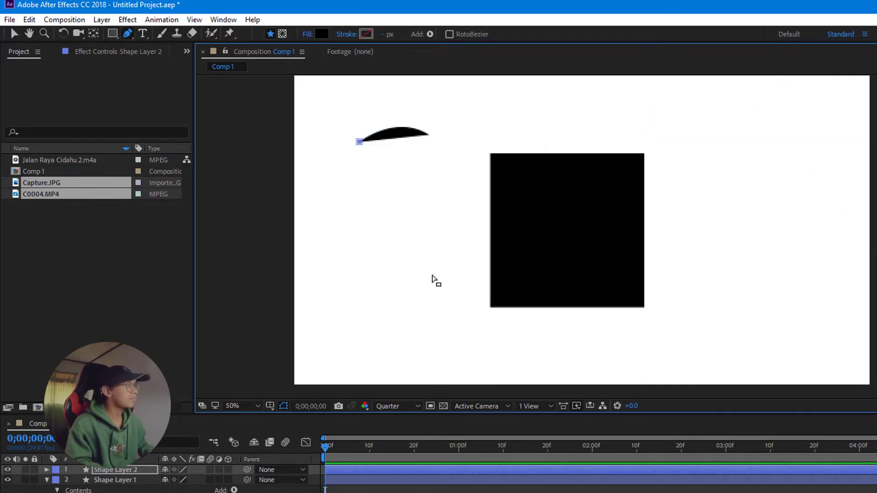
- Add the text "SUHENDART" just below the black square with the Type tool and finish text editing
left_click(148, 40)
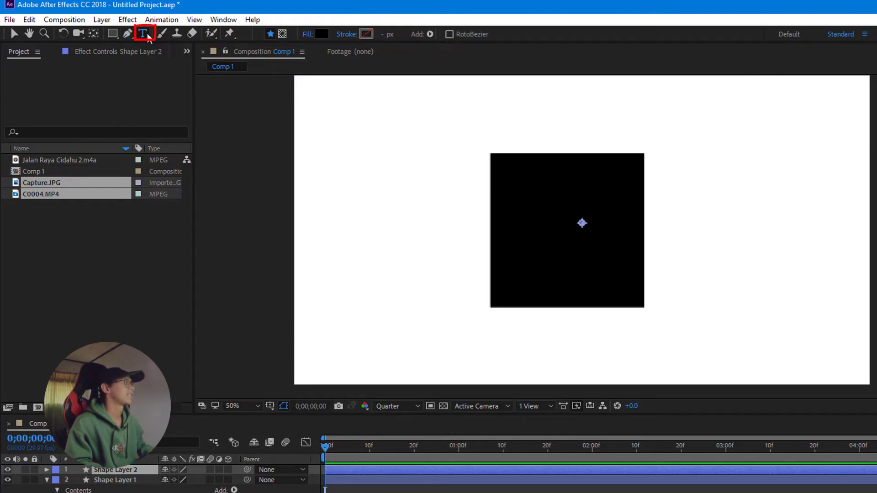
left_click(472, 353)
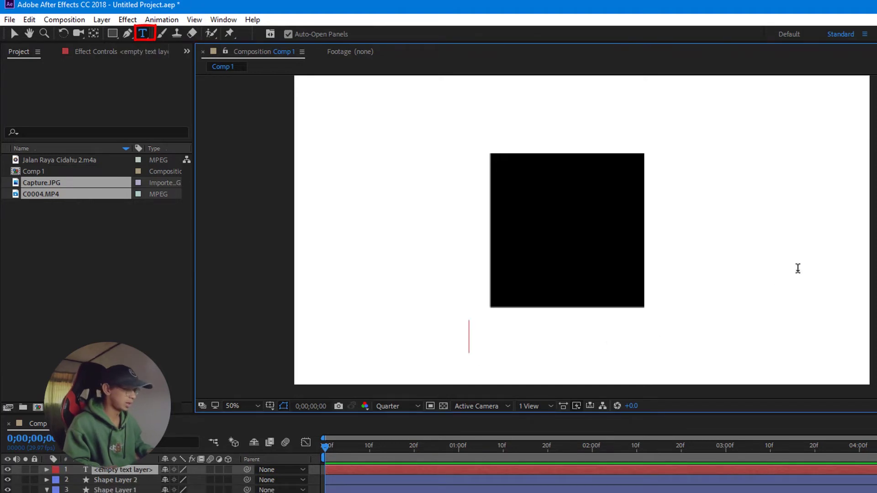
type("SUHEN")
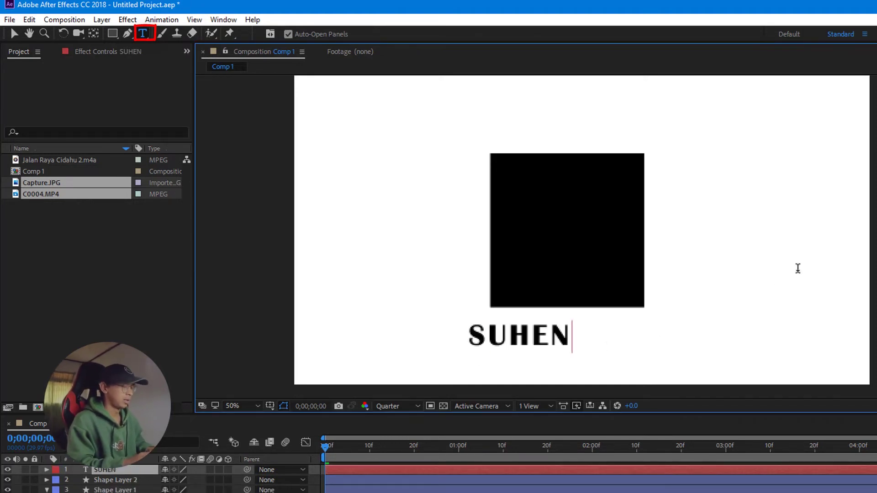
type("DAR")
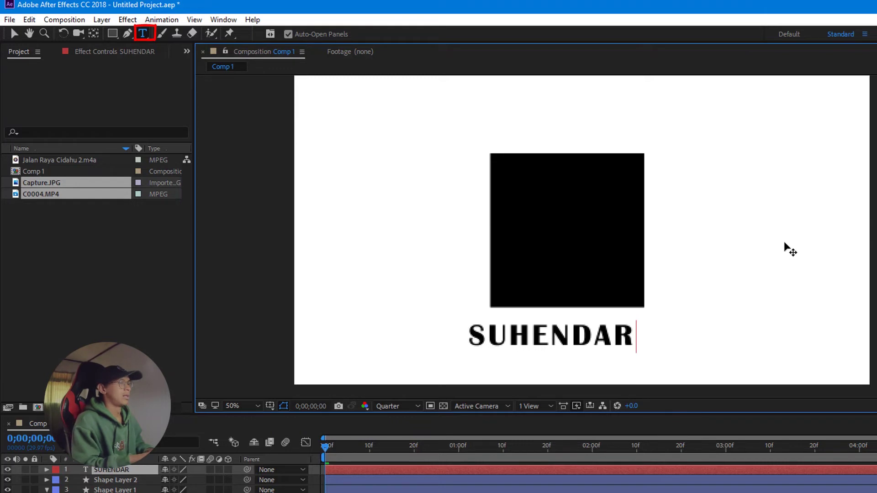
type("T")
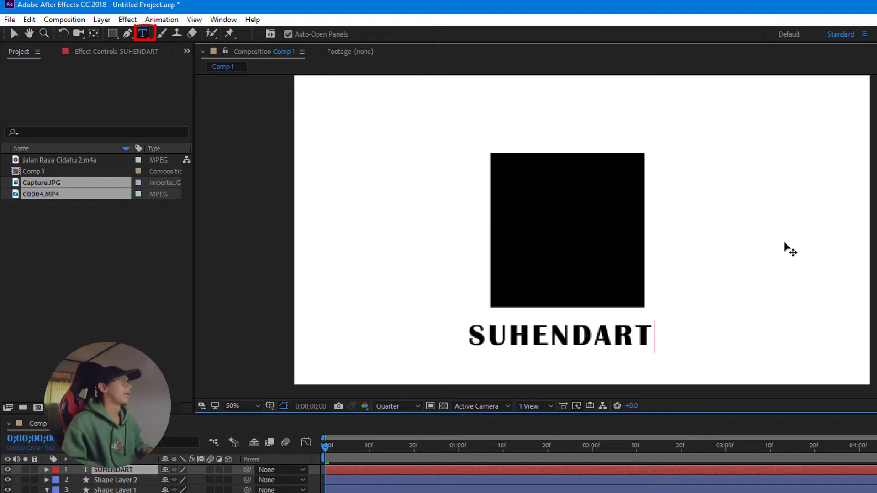
left_click(18, 36)
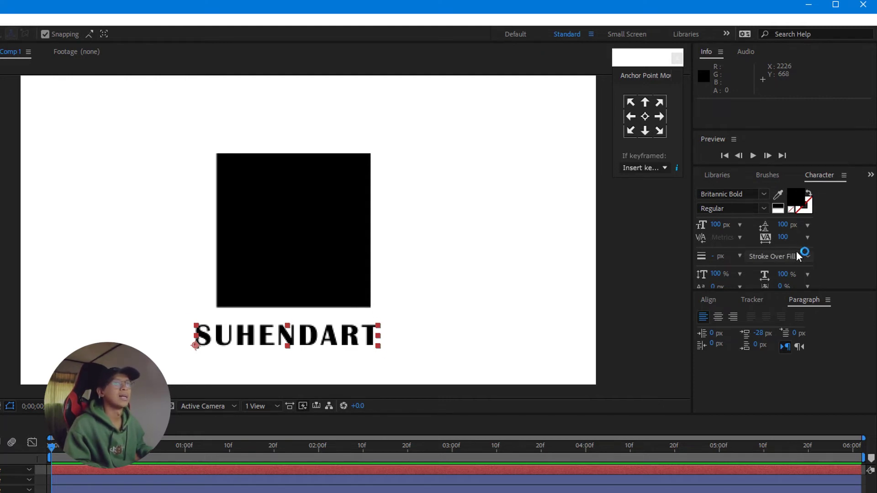
- Try a white 15 px stroke and the Calibri Light font on the SUHENDART text
key("Caps_Lock")
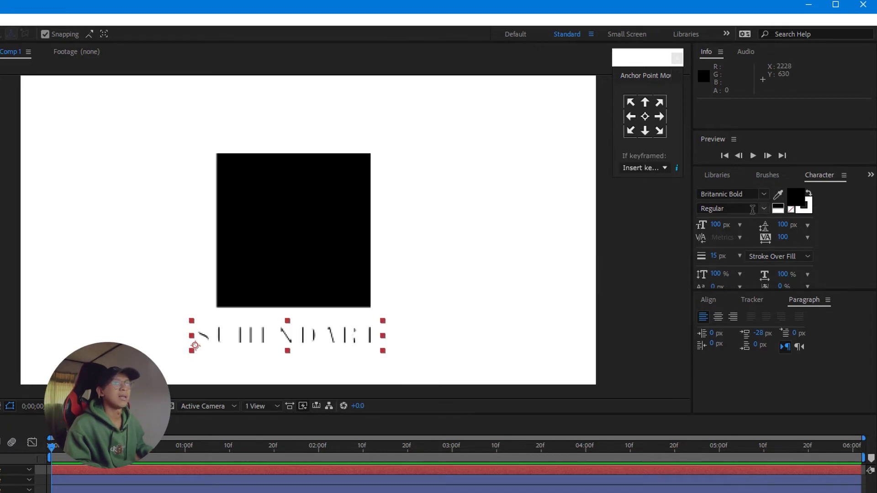
left_click(767, 191)
type("Calibri")
key("Return")
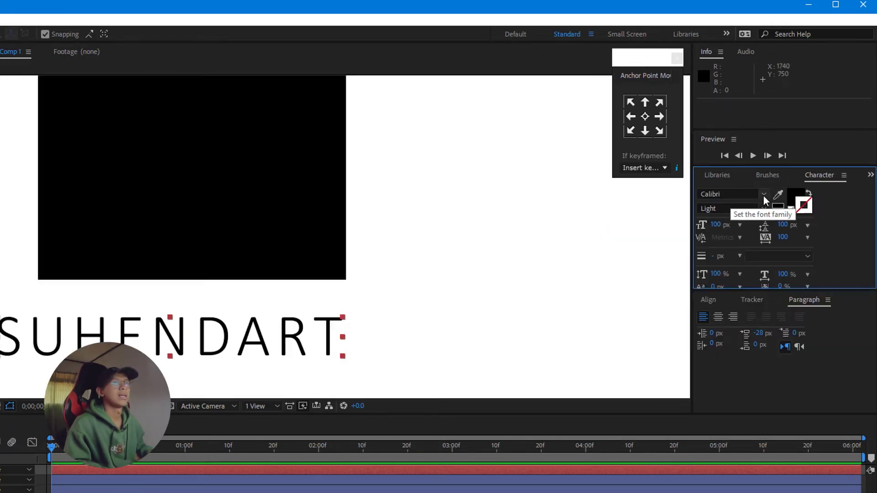
- Set the font of the SUHENDART text to Bison Bold
left_click(763, 195)
scroll(707, 359, "up", 4)
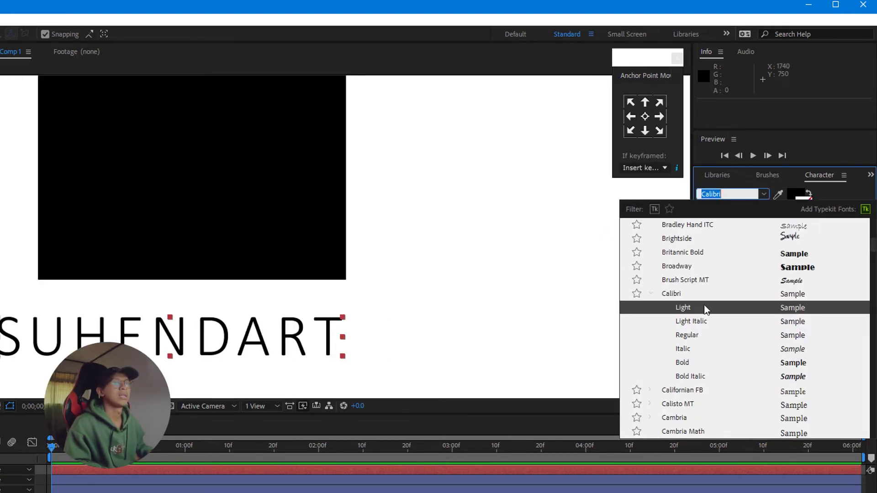
left_click(742, 229)
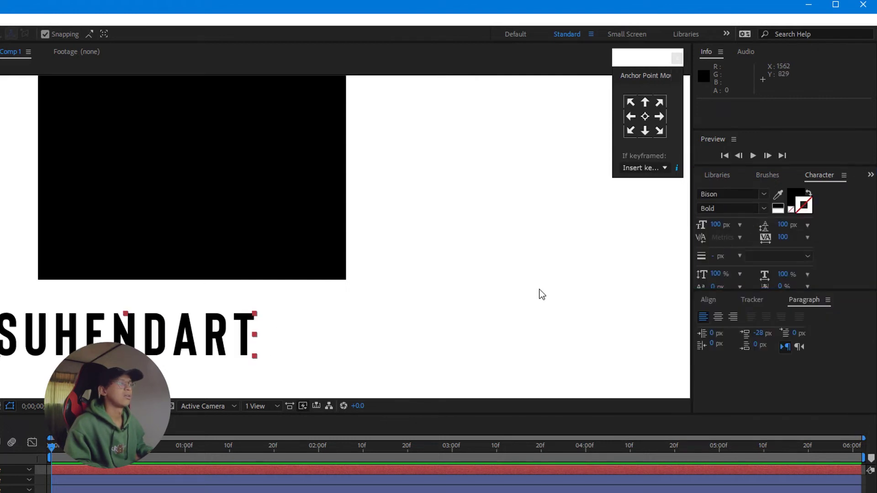
scroll(516, 292, "down", 2)
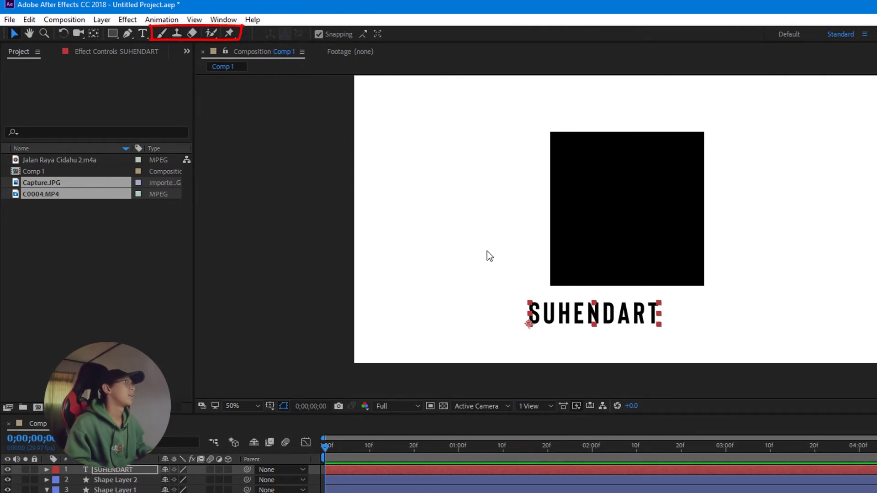
- With the text layer still selected, try to place a Puppet pin near the black square's upper-right corner
left_click(229, 34)
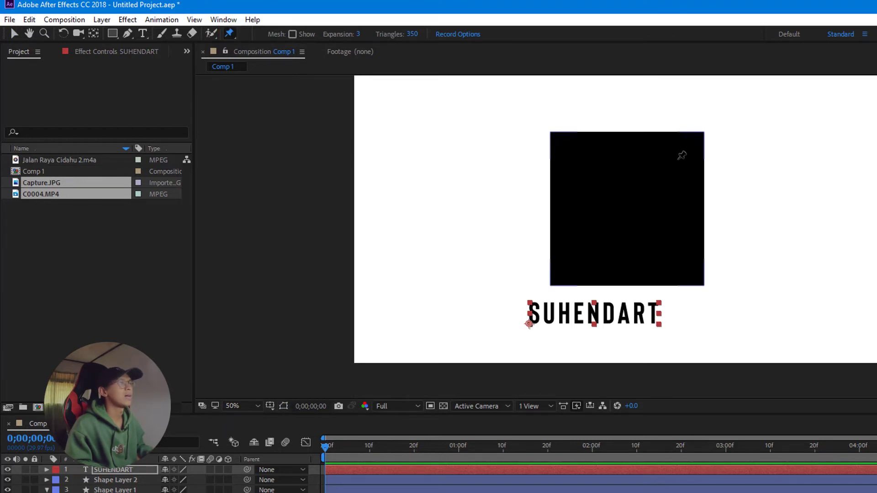
left_click(681, 153)
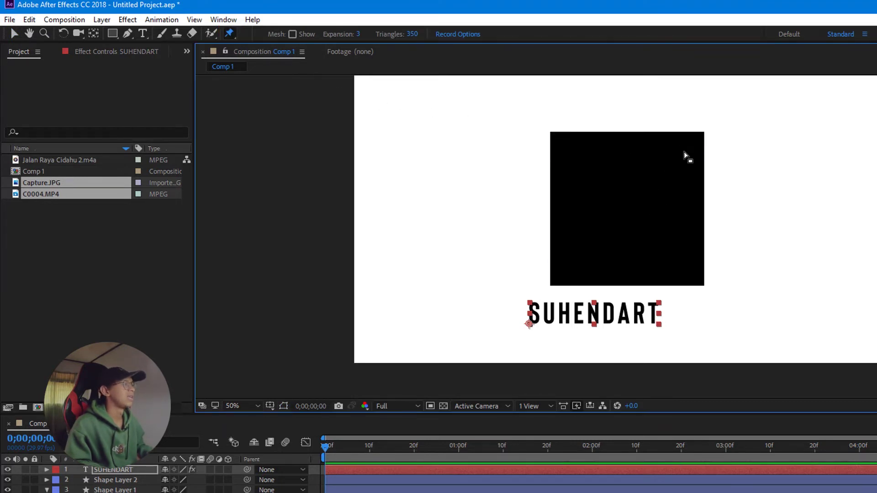
- Delete the empty Shape Layer 2, undoing the mistaken deletion of the black square's layer
left_click(128, 480)
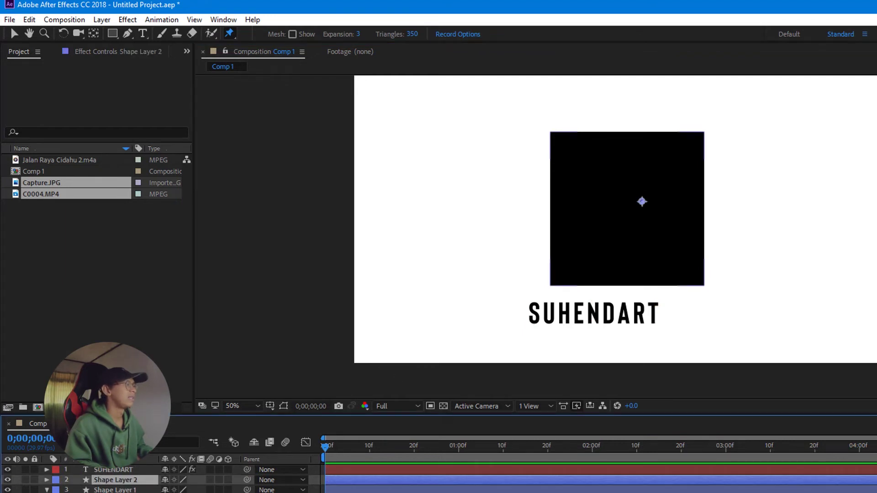
left_click(139, 490)
key("Delete")
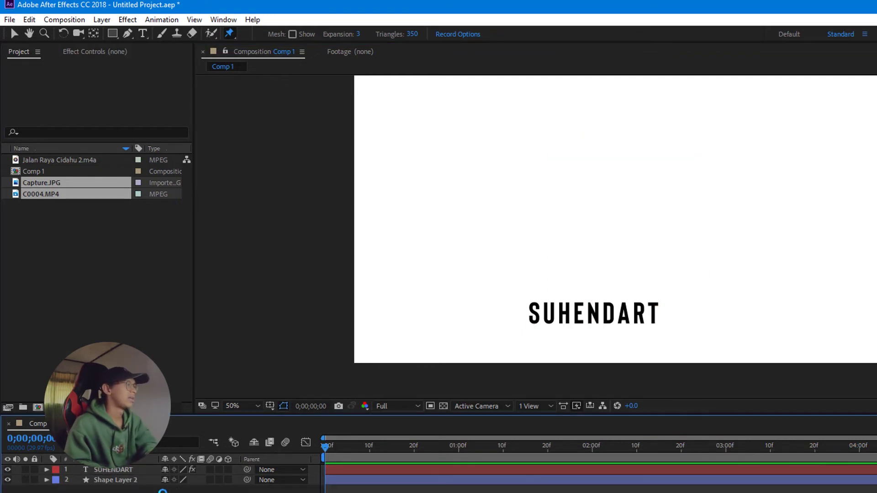
key("ctrl+z")
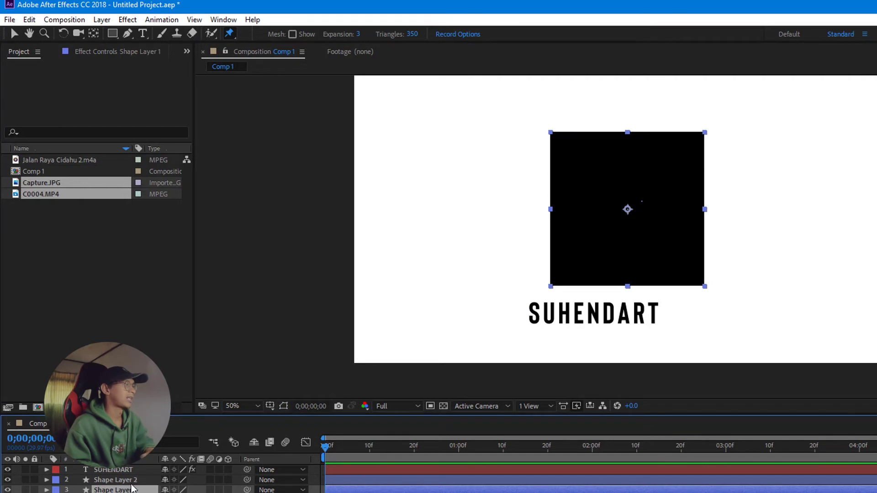
key("Delete")
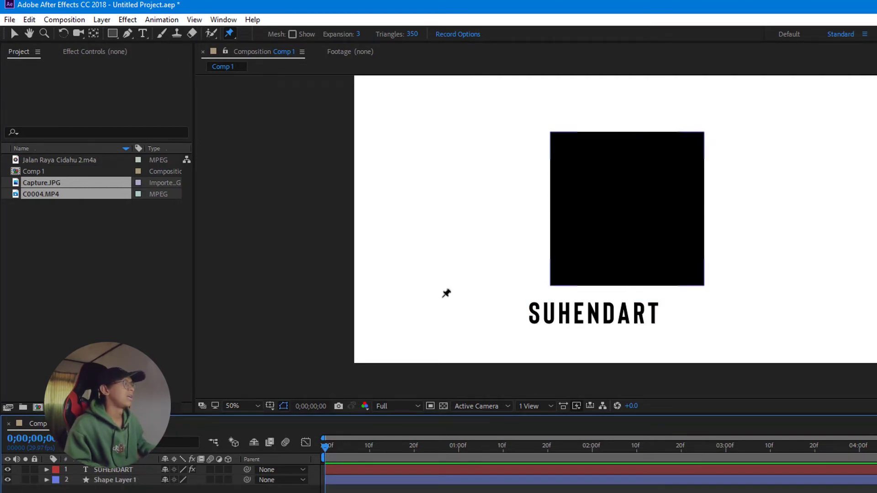
- Place Puppet pins near the upper-right and lower-left corners of the black square, try moving a pin and undo the move
left_click(117, 480)
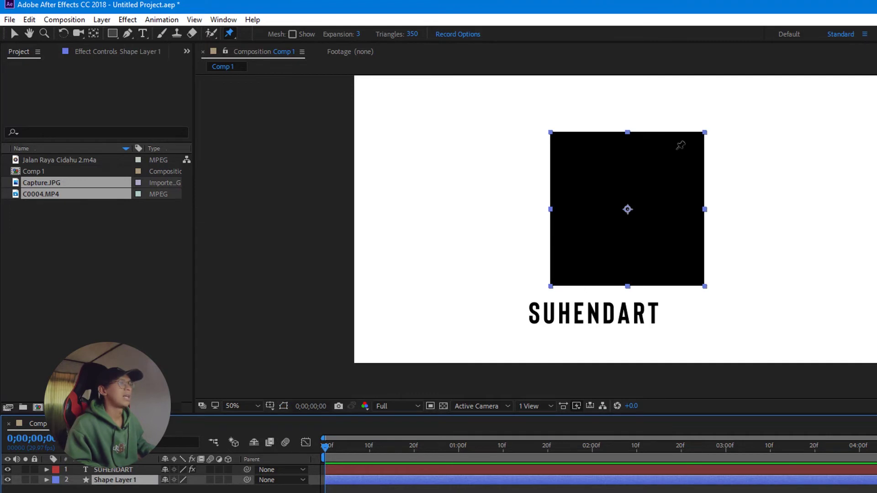
left_click(682, 157)
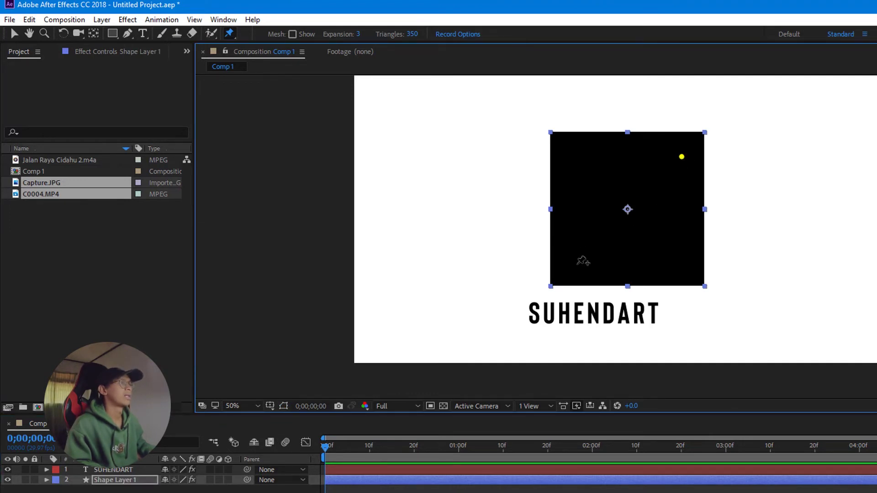
left_click_drag(682, 157, 665, 182)
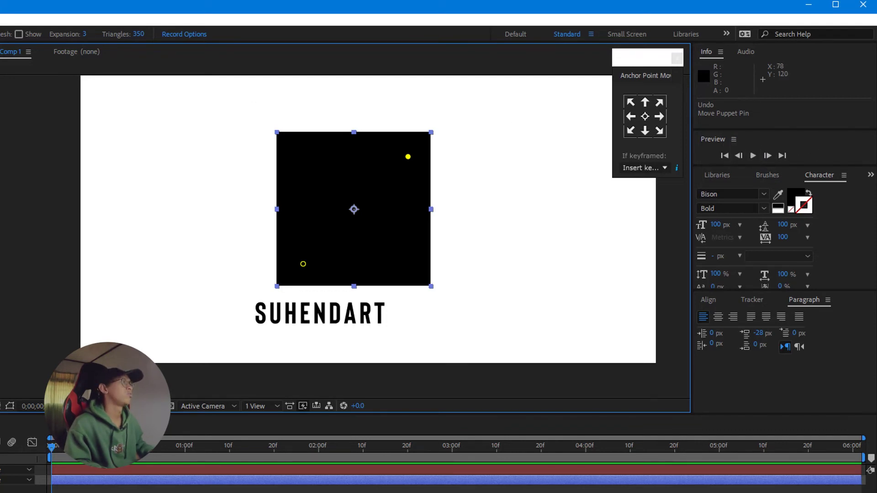
key("alt+w")
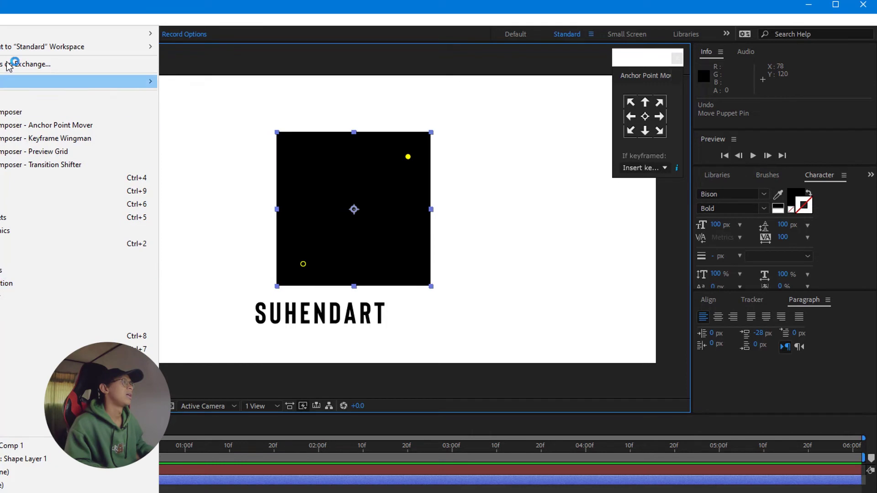
key("Escape")
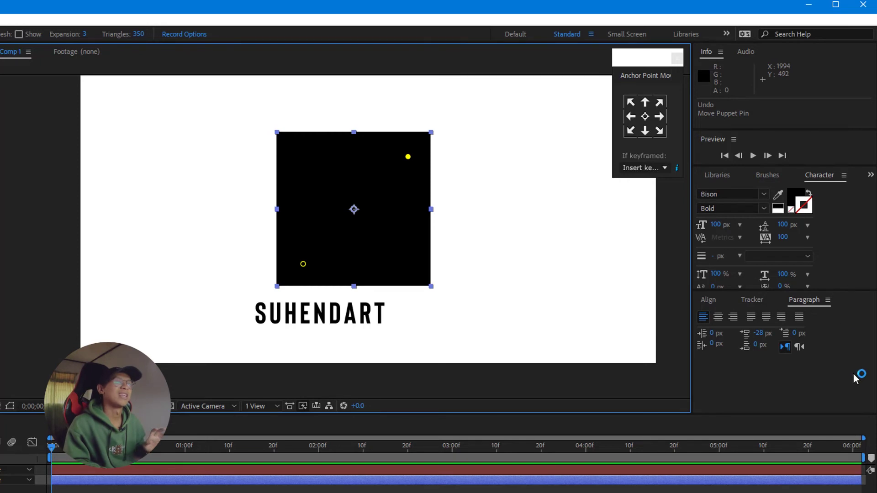
- Play a preview of Comp 1, stop it and return the playhead to the start
left_click(754, 155)
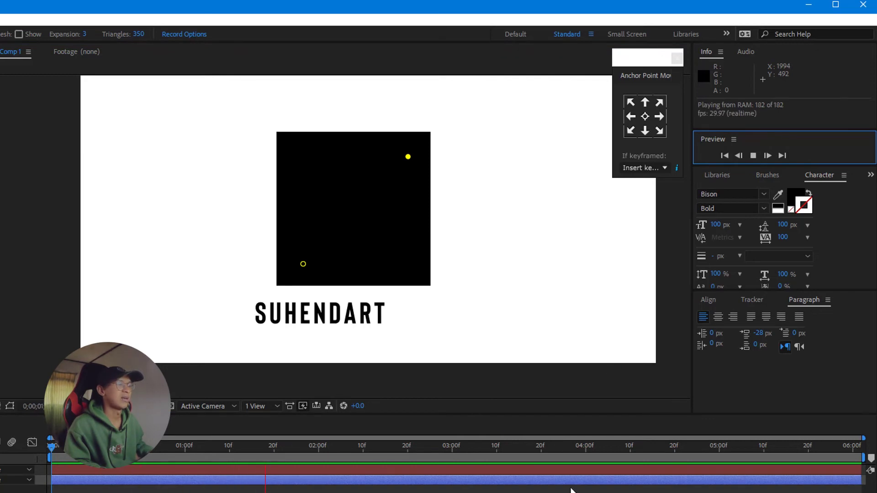
left_click(430, 490)
left_click_drag(478, 450, 95, 447)
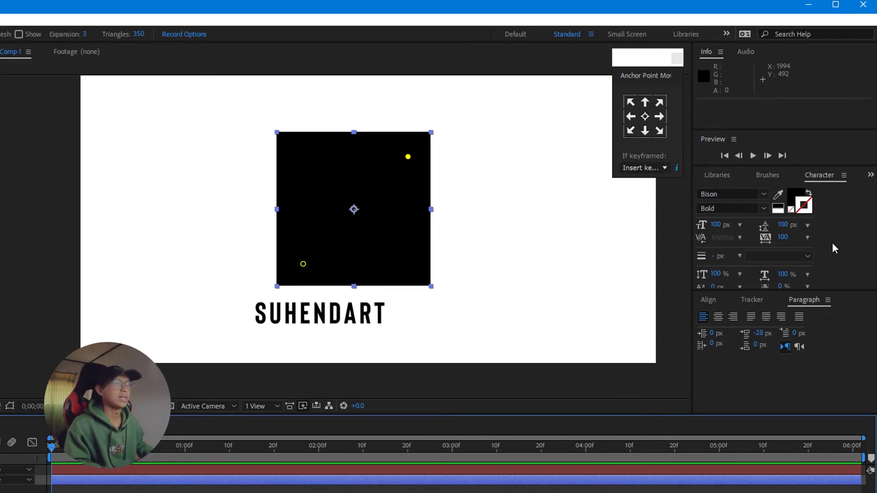
- Look at the Libraries and browse the categories of Effects & Presets down to Utility
left_click(727, 176)
left_click(870, 175)
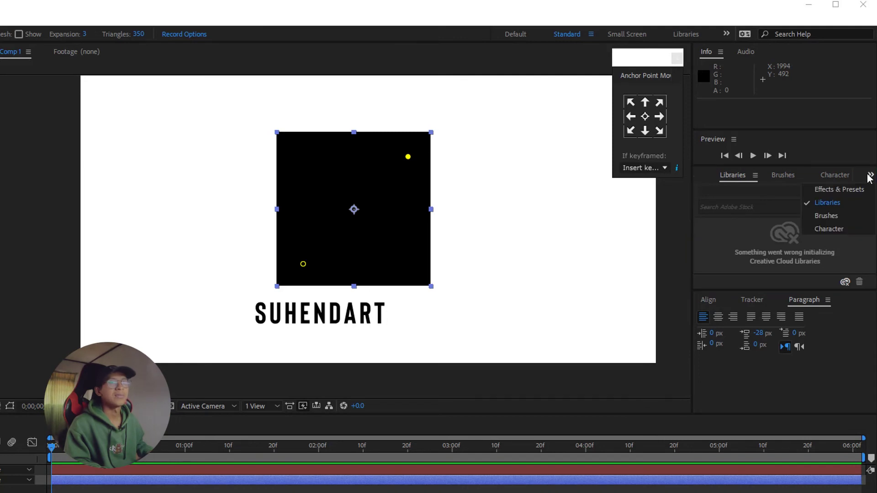
left_click(850, 191)
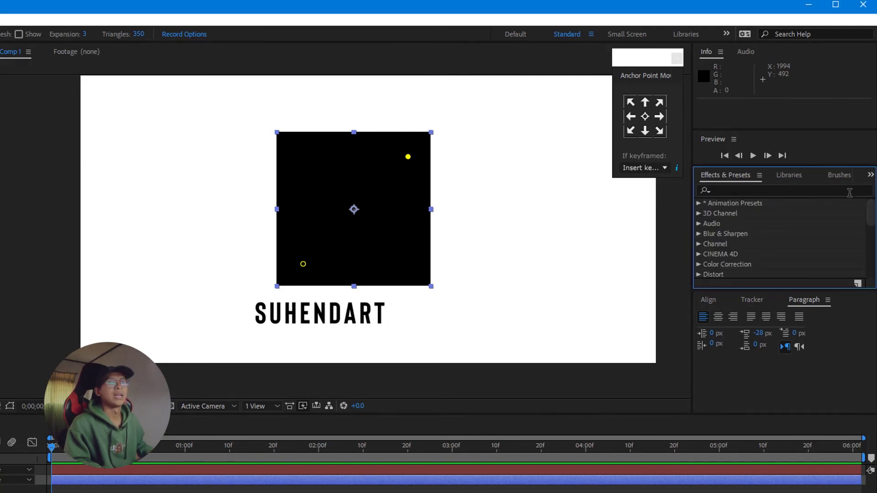
scroll(875, 226, "down", 5)
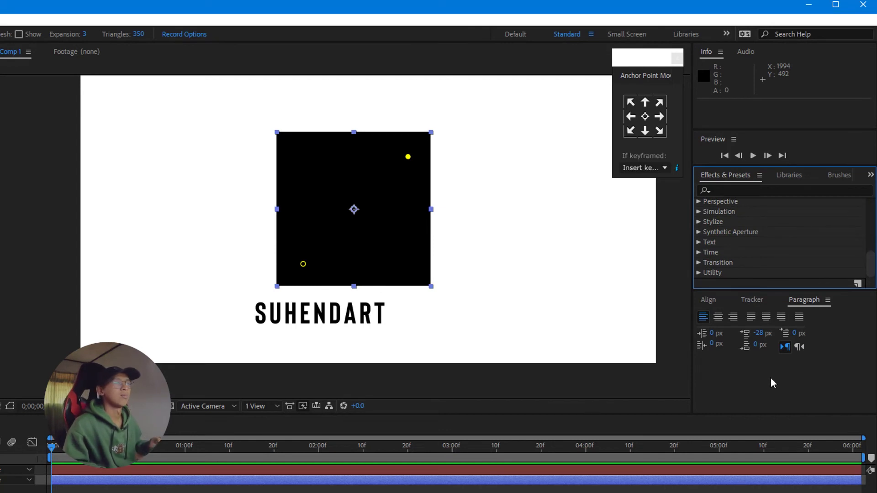
scroll(771, 259, "up", 3)
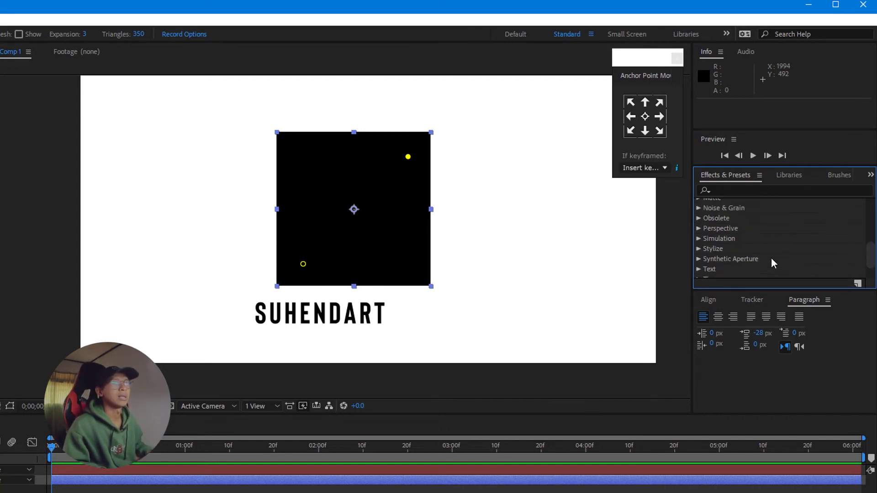
mouse_move(873, 254)
left_mouse_down()
mouse_move(872, 214)
mouse_move(871, 269)
left_mouse_up()
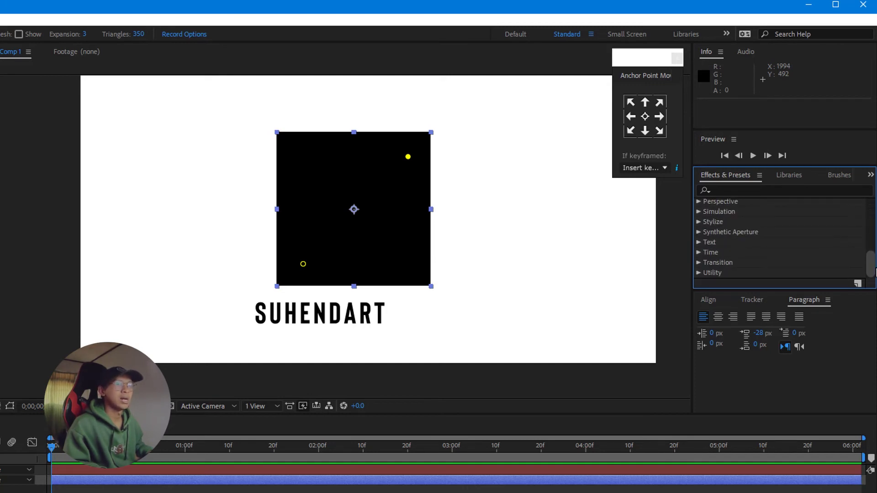
scroll(758, 220, "up", 3)
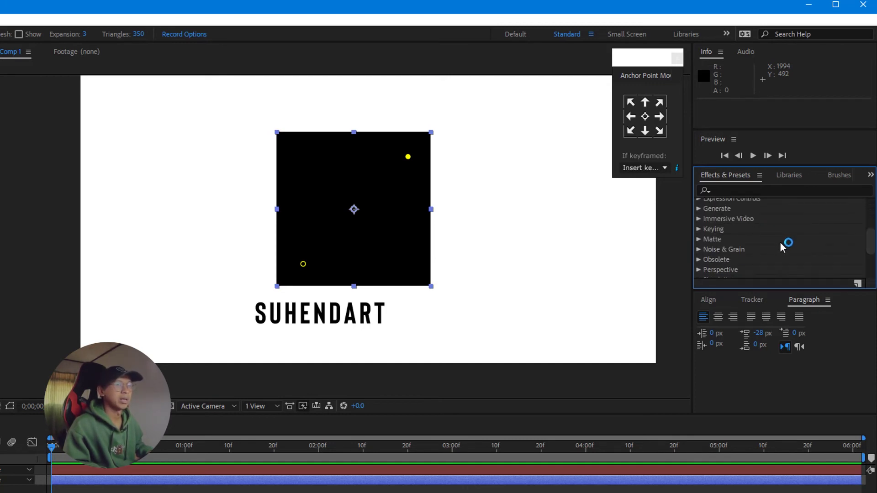
left_click_drag(872, 239, 873, 287)
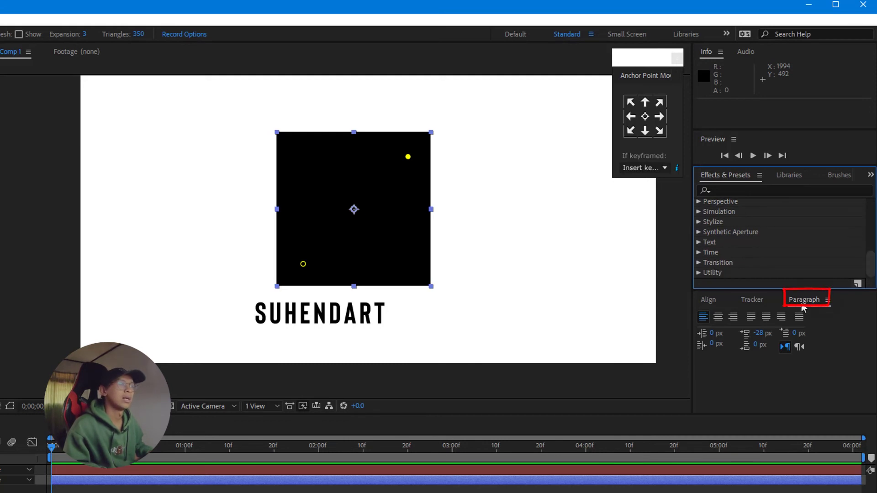
- Select the SUHENDART text layer and try centred paragraph alignment, ending with right alignment
left_click(26, 477)
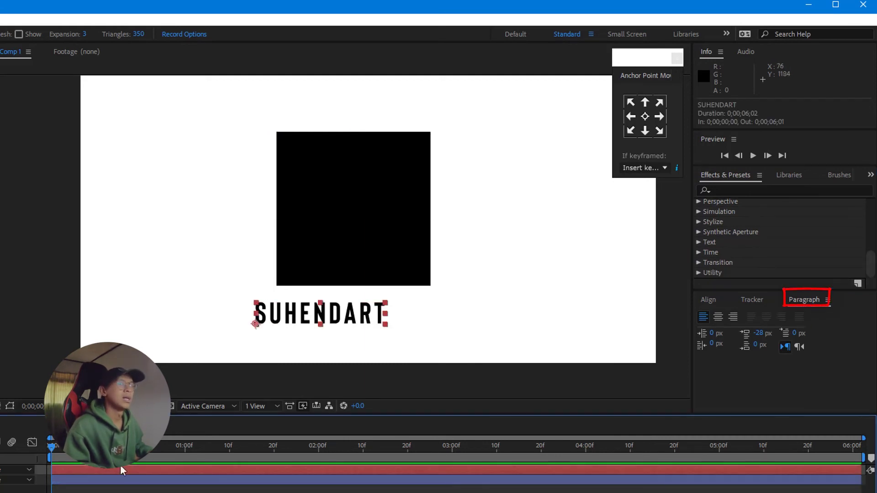
left_click(718, 317)
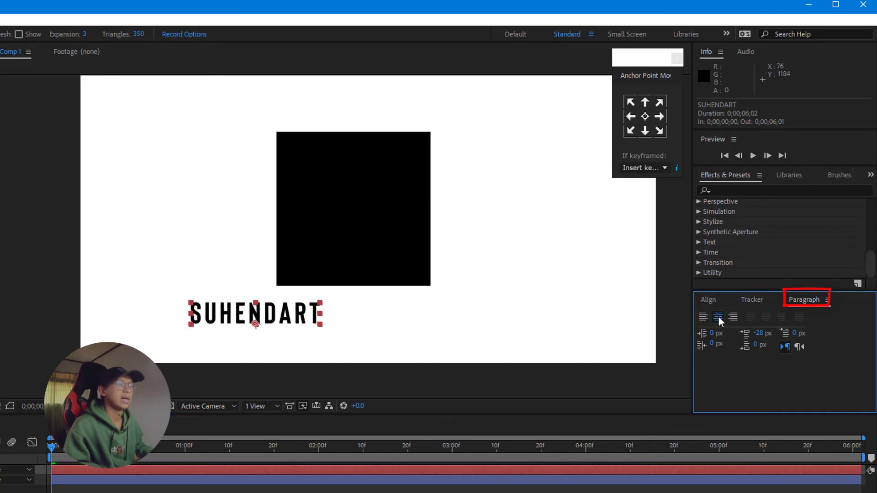
left_click(734, 317)
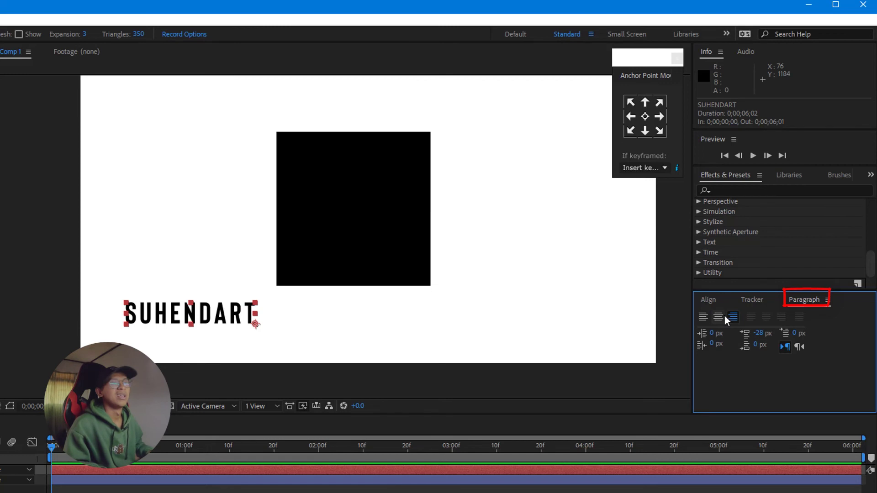
- Add the C0004.MP4 footage to Comp 1 and look at the Tracker's camera tracking and stabilizing options for it
left_click(752, 301)
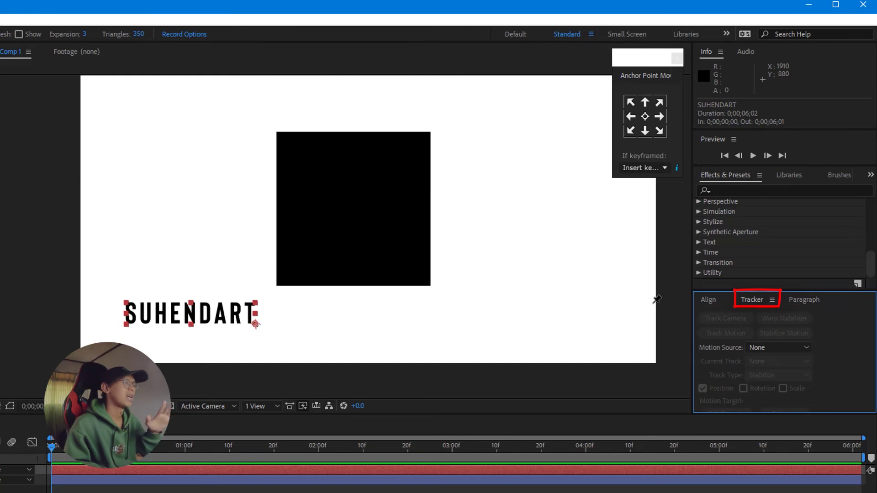
left_click(157, 432)
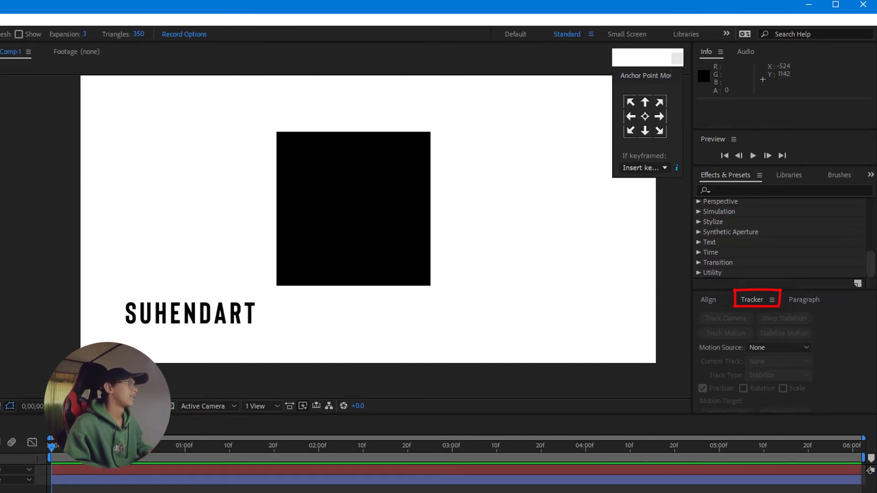
key("ctrl+slash")
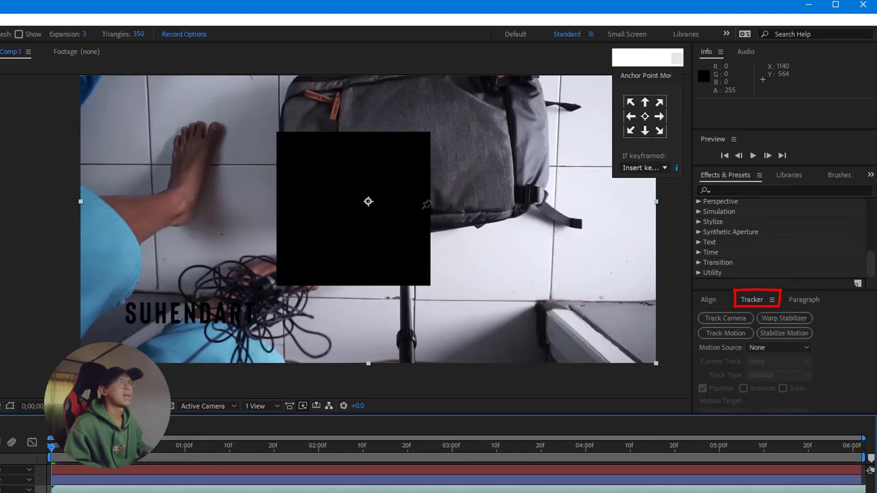
scroll(446, 161, "down", 2)
scroll(439, 170, "up", 2)
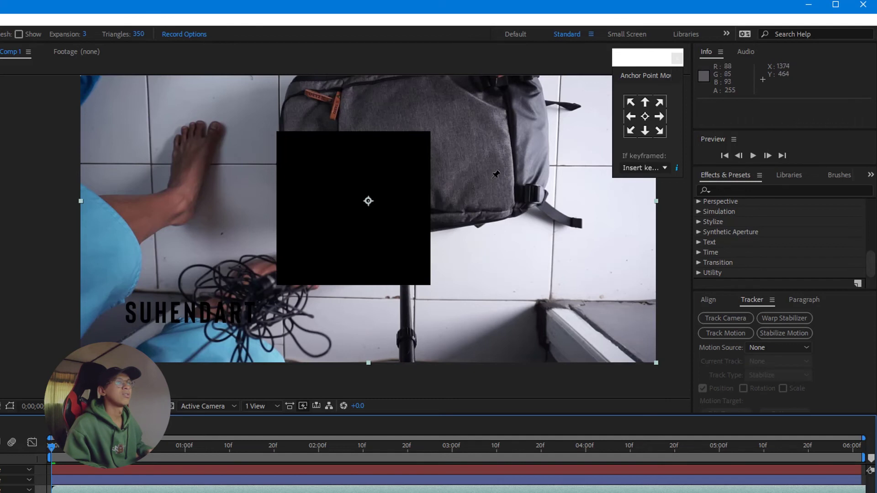
left_click(768, 319)
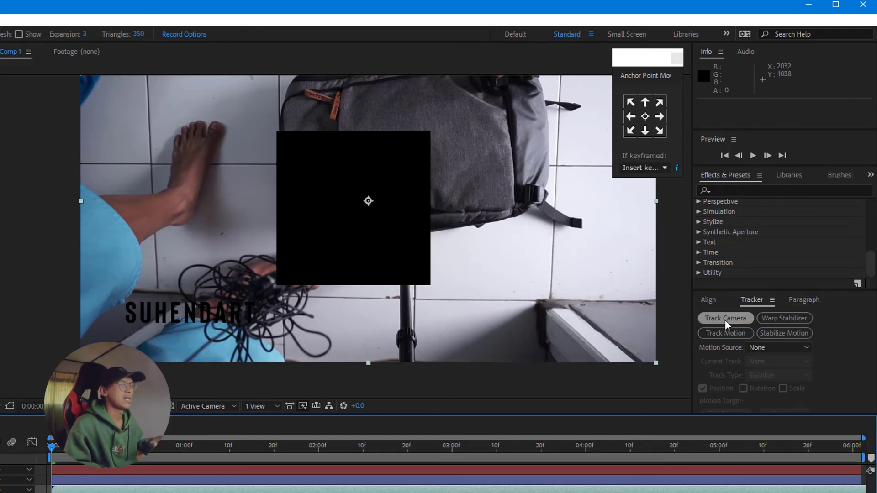
- Show the Align options and delete the C0004.MP4 footage layer from Comp 1
left_click(709, 302)
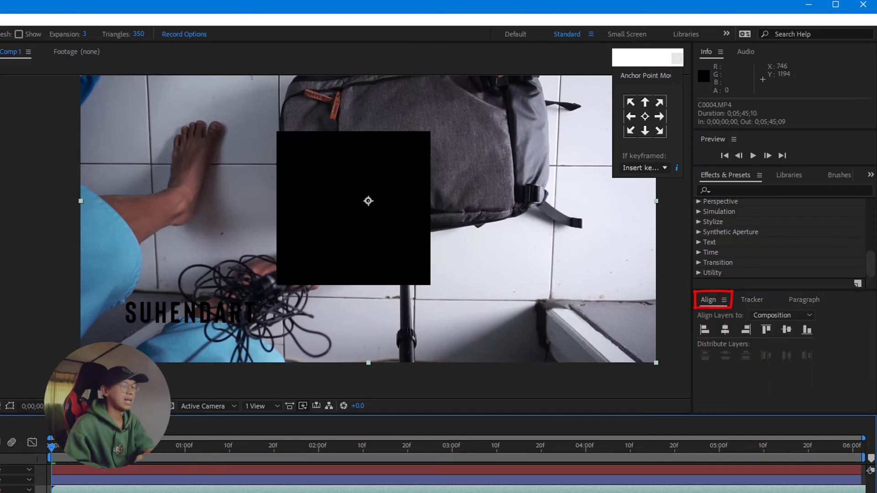
key("Delete")
key("ctrl+shift+a")
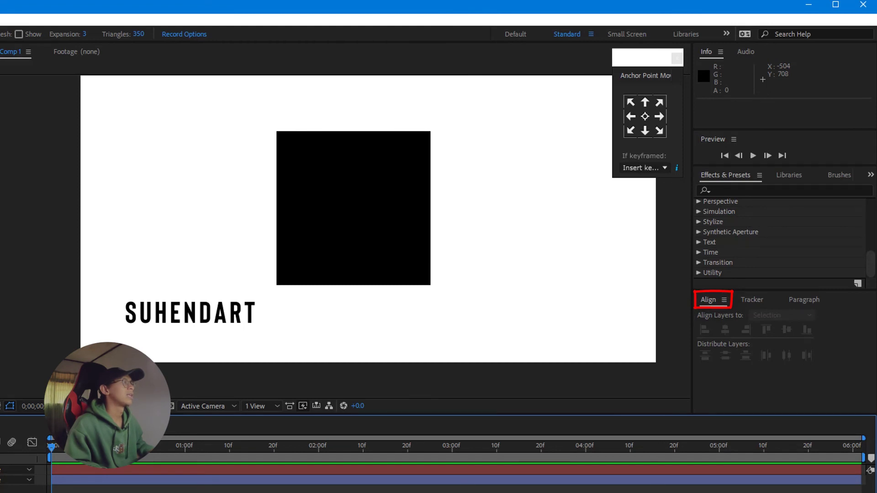
- Select the black square, try centring it horizontally and vertically in the composition, and end with bottom and left alignment
key("v")
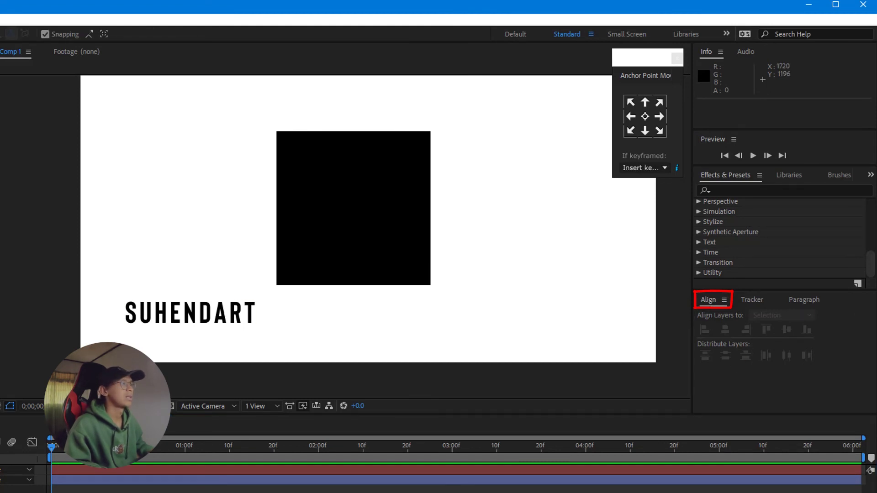
left_click(18, 480)
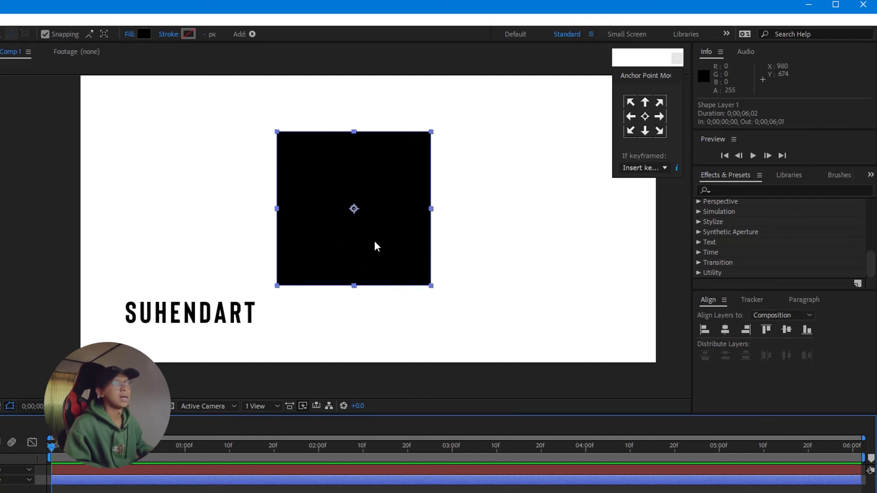
scroll(356, 240, "down", 2)
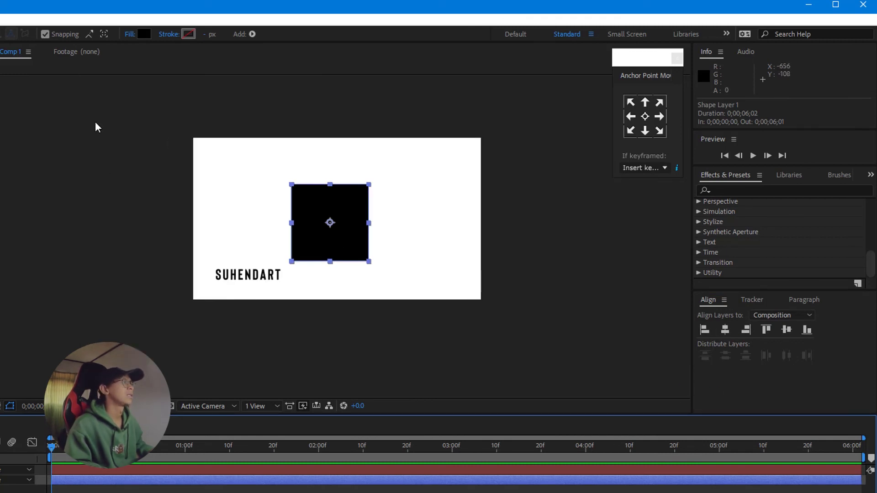
left_click(726, 330)
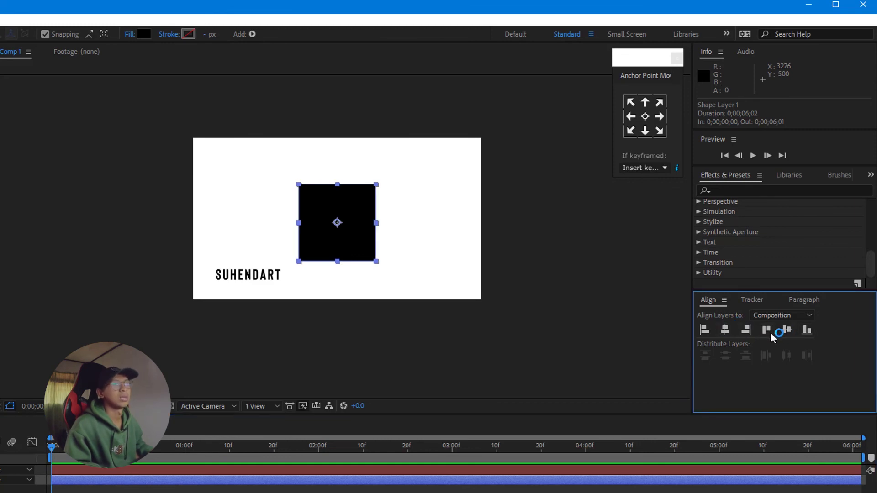
left_click(786, 328)
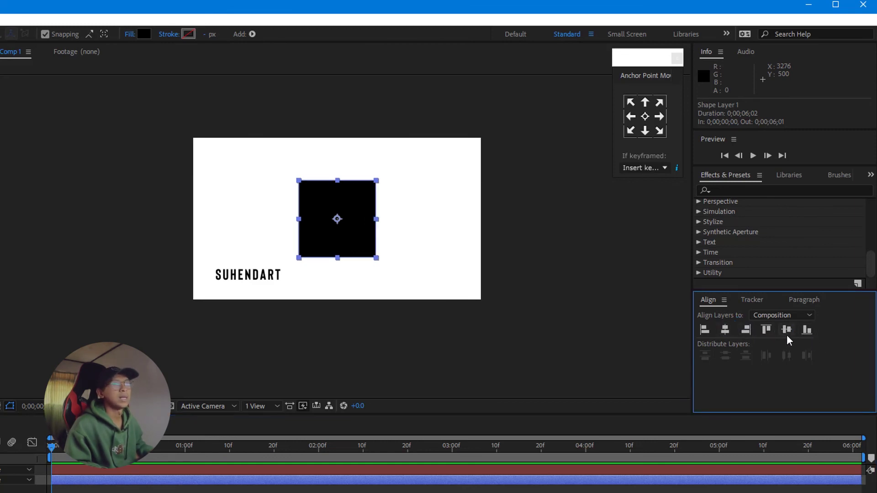
left_click(808, 330)
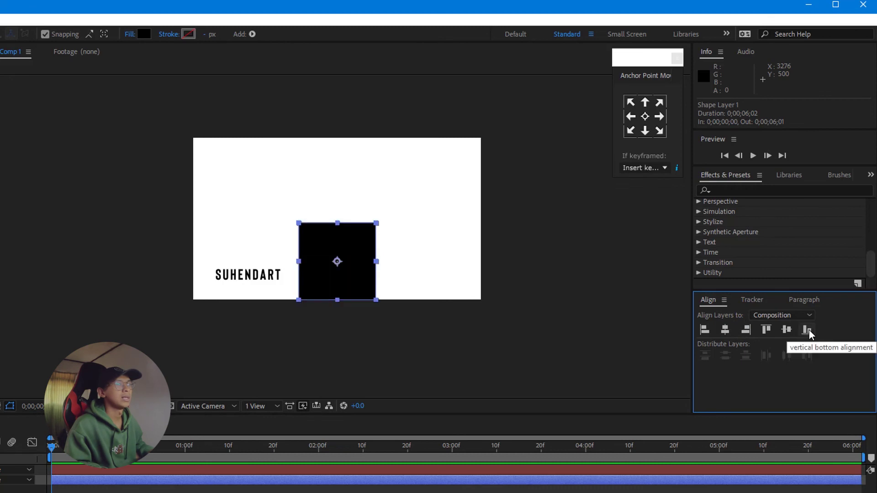
left_click(705, 329)
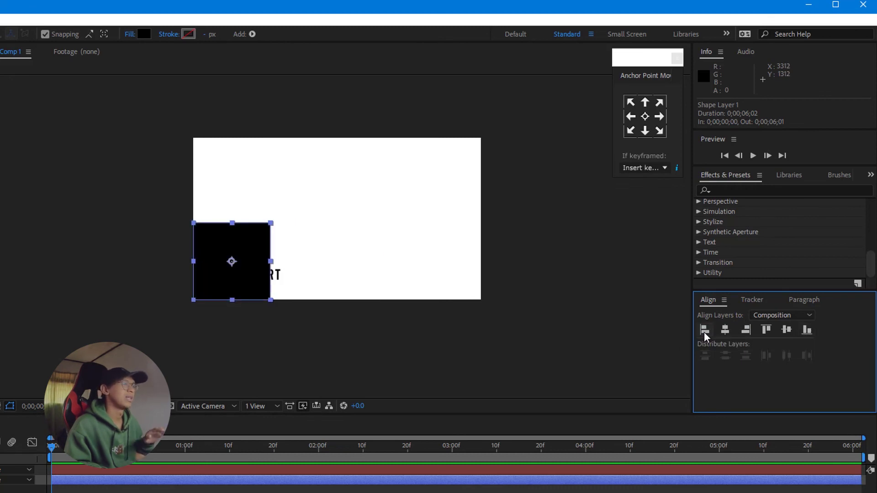